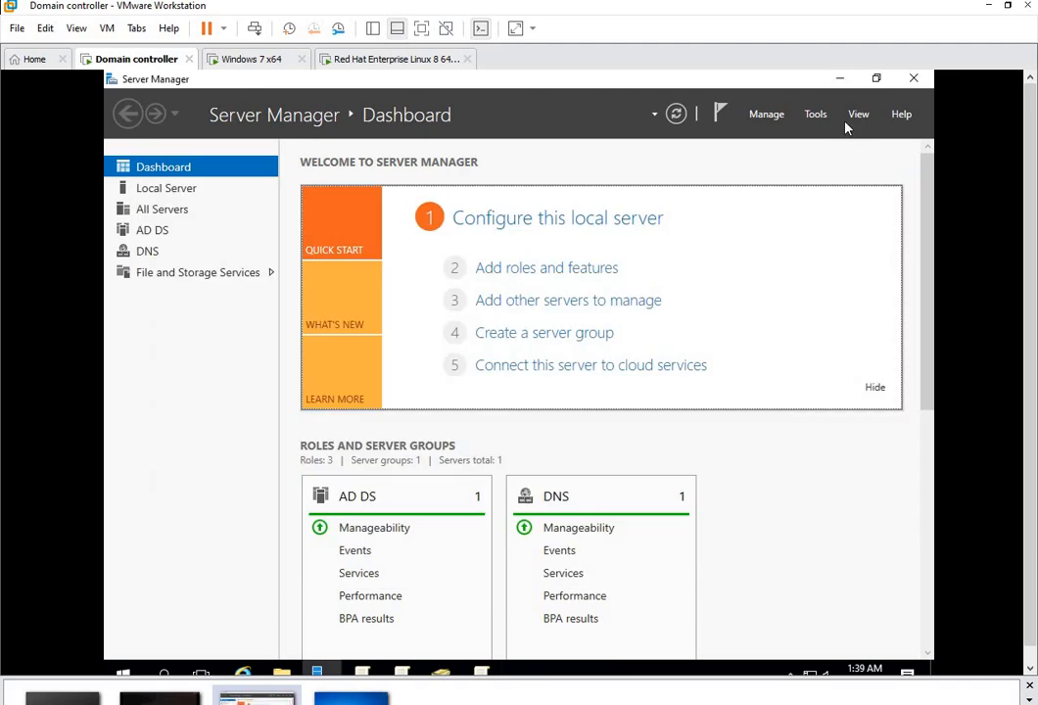
Step: Open Active Directory Users and Computers and create OU 'administrative policy' under laksh.com, unprotected from deletion
click(817, 116)
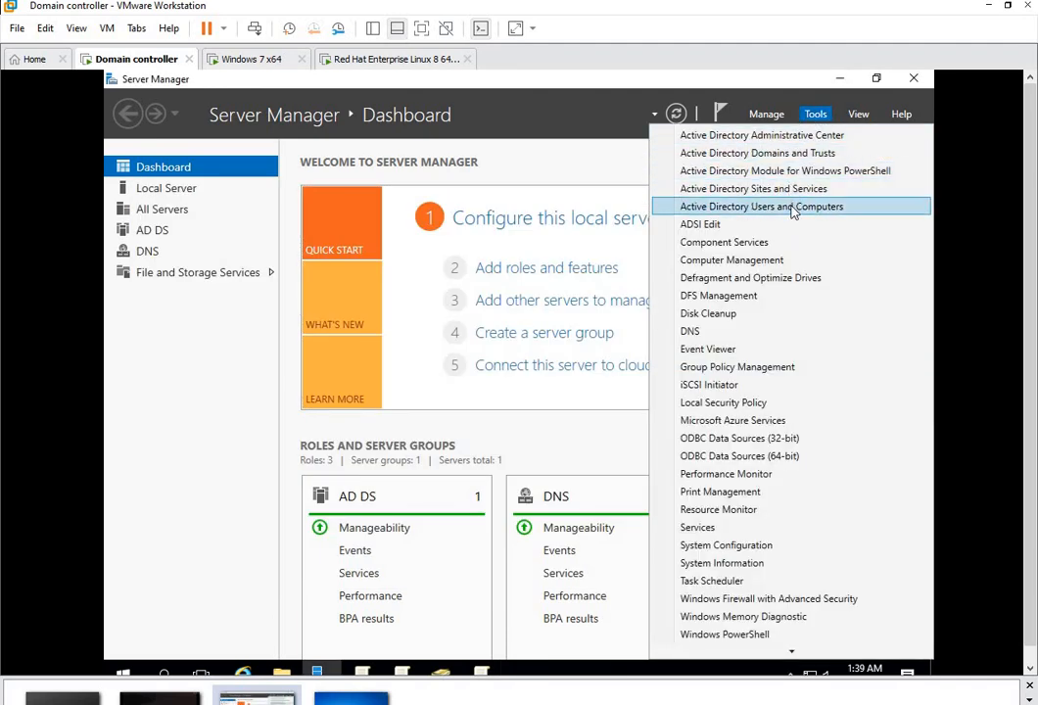
click(793, 207)
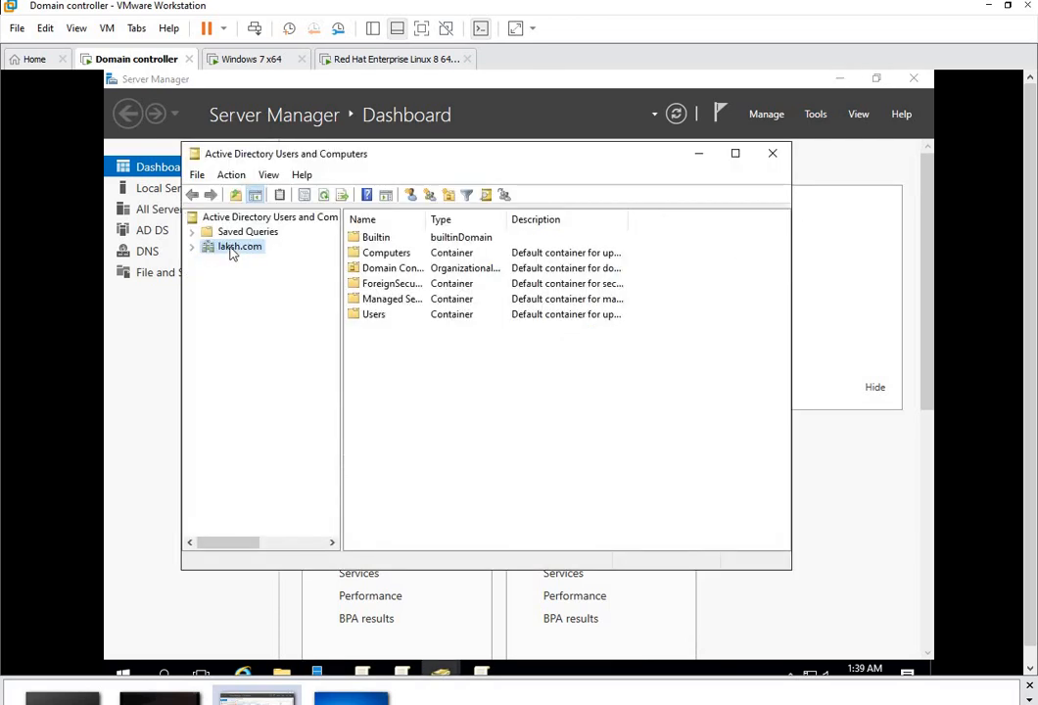
right_click(232, 253)
mouse_move(287, 372)
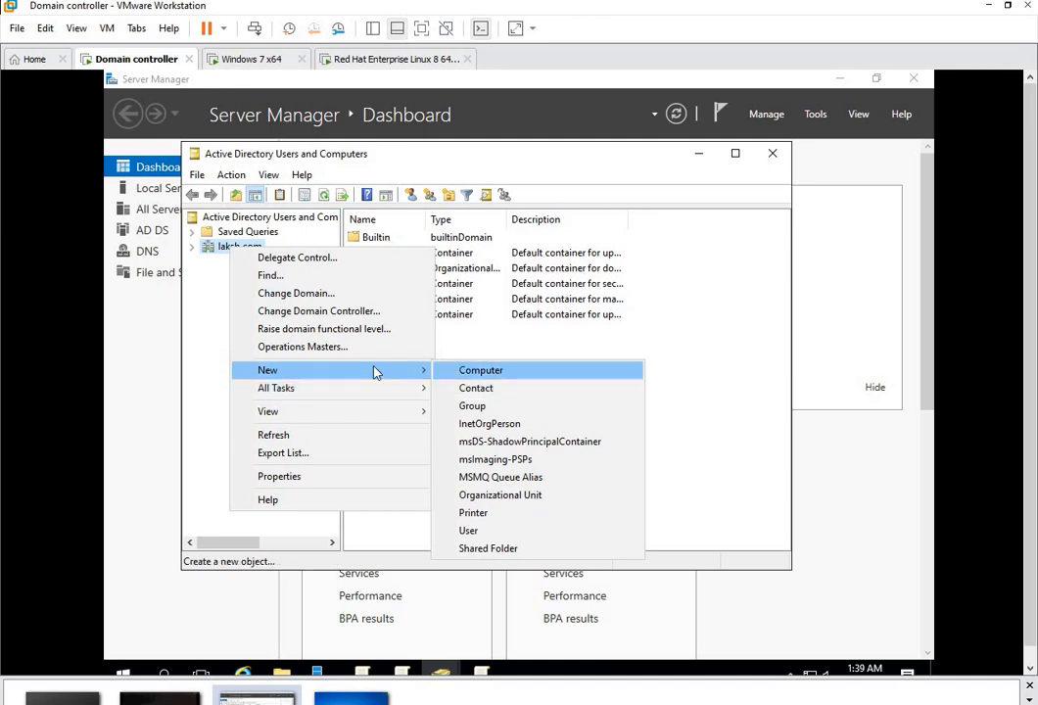
click(495, 497)
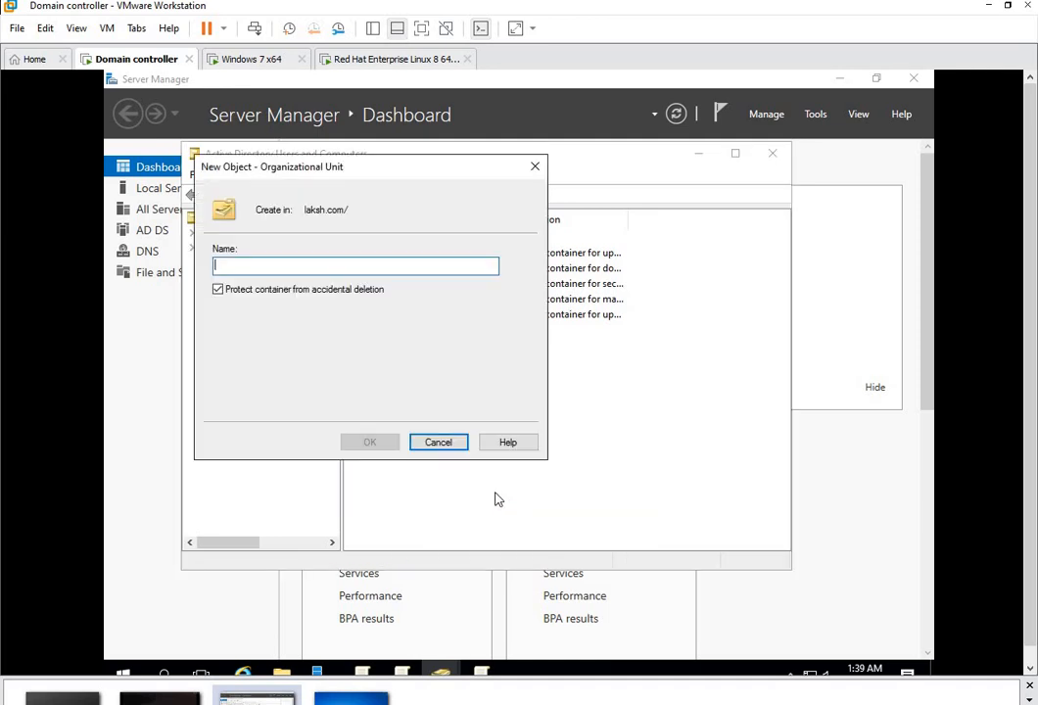
text(adm)
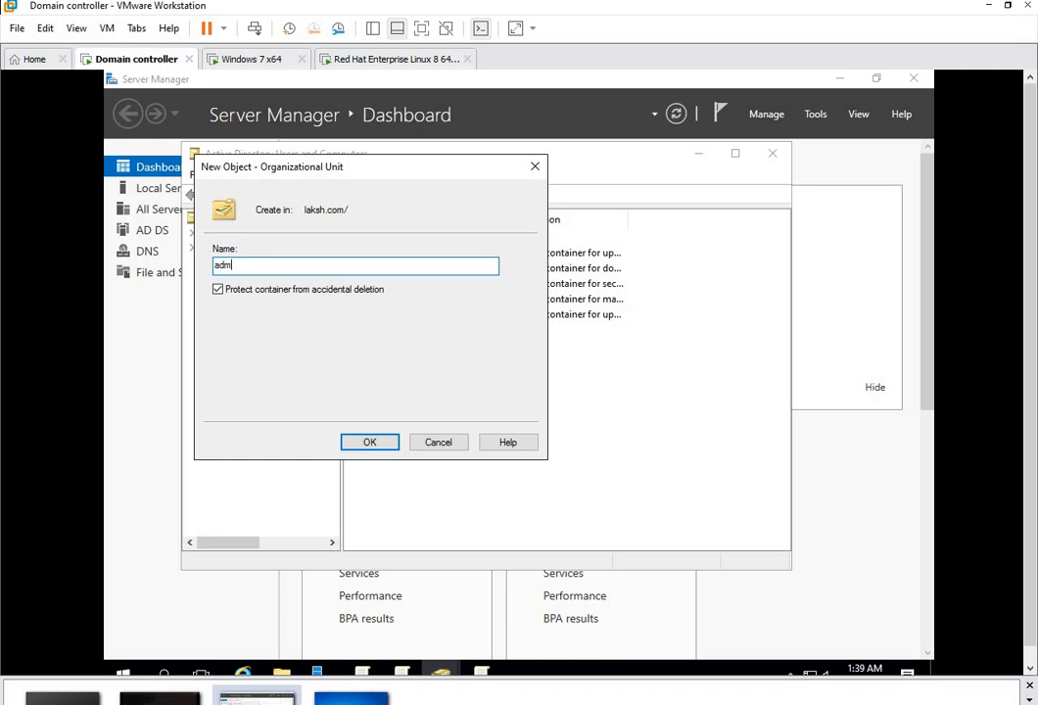
text(inistrative policy)
click(243, 289)
click(367, 442)
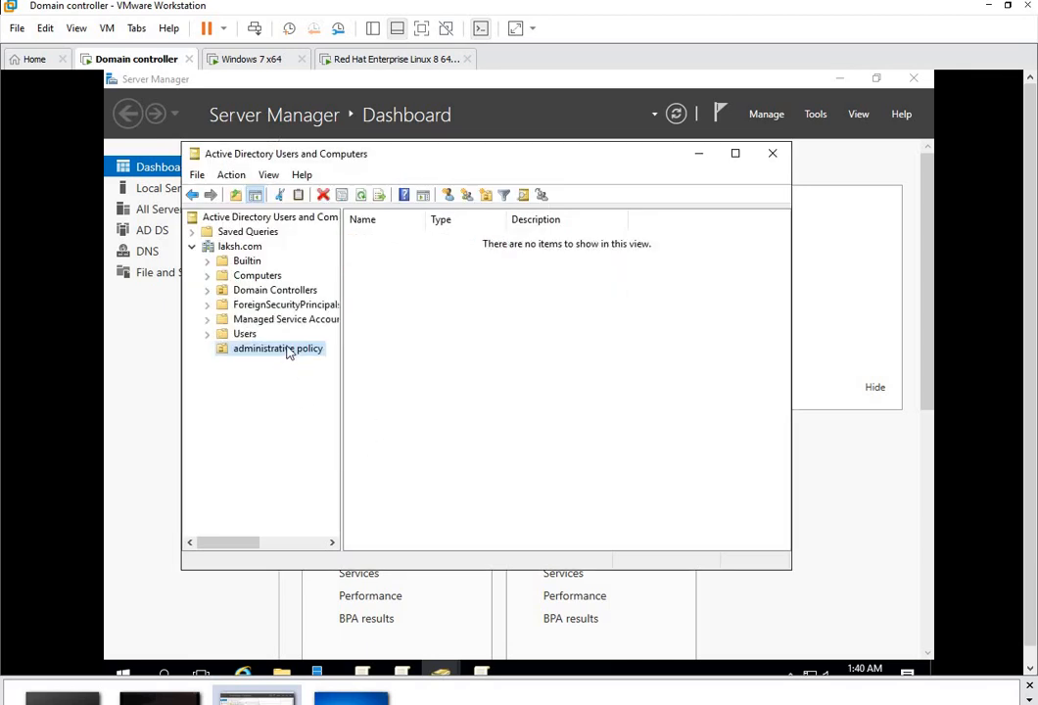
Step: Start a new user in the OU with first name and logon name s11
right_click(423, 339)
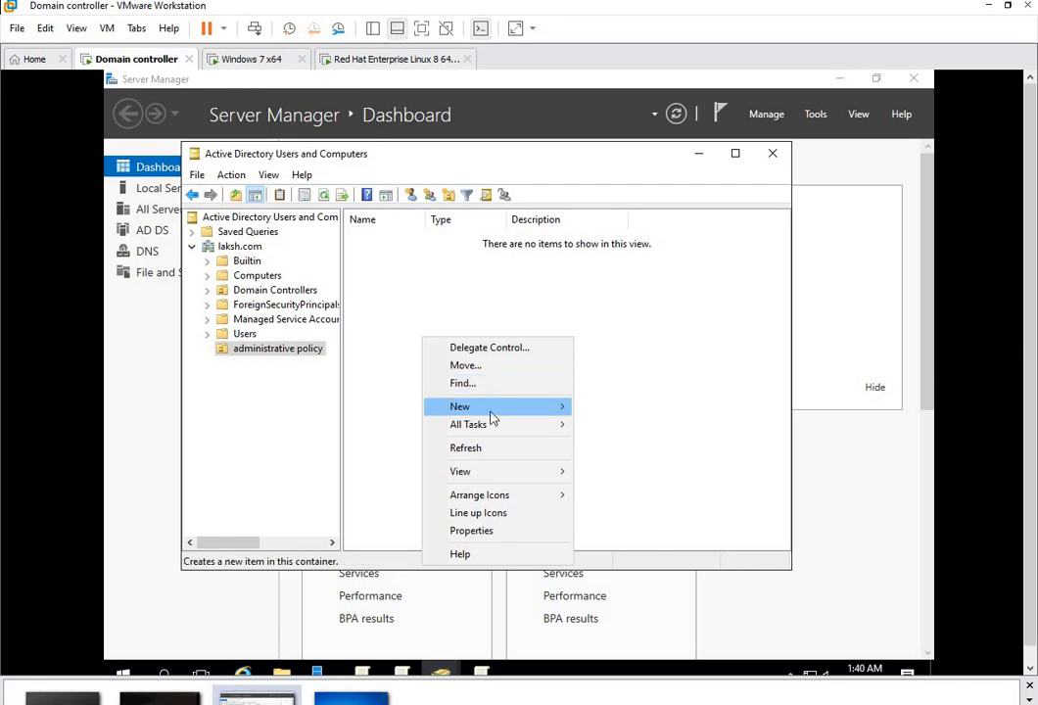
mouse_move(492, 407)
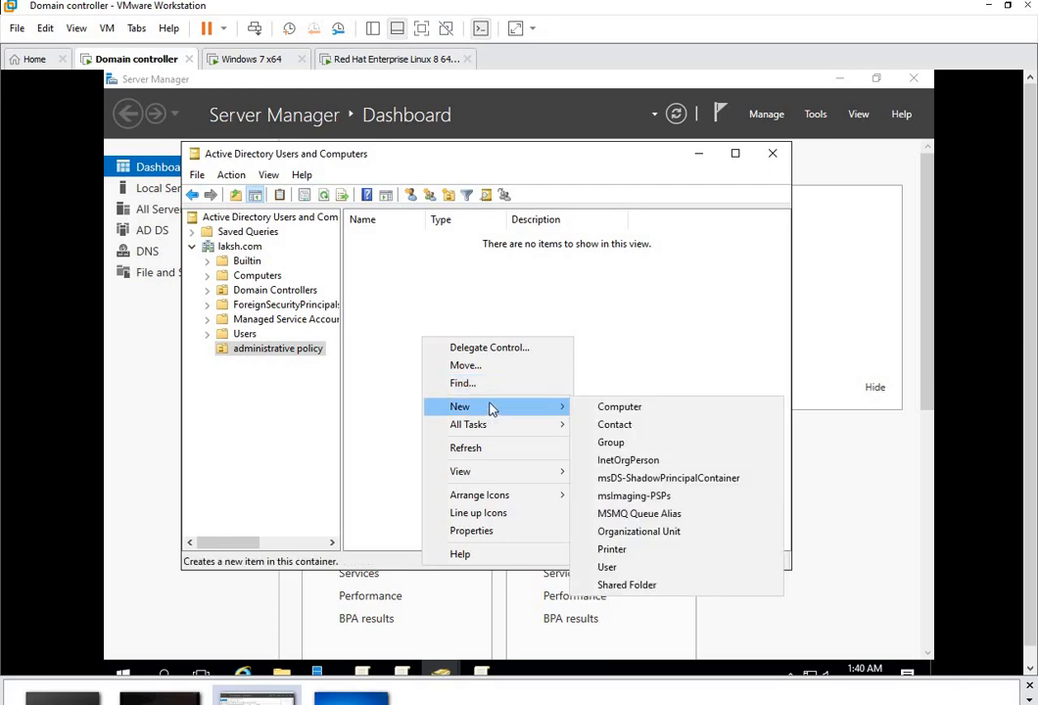
click(610, 568)
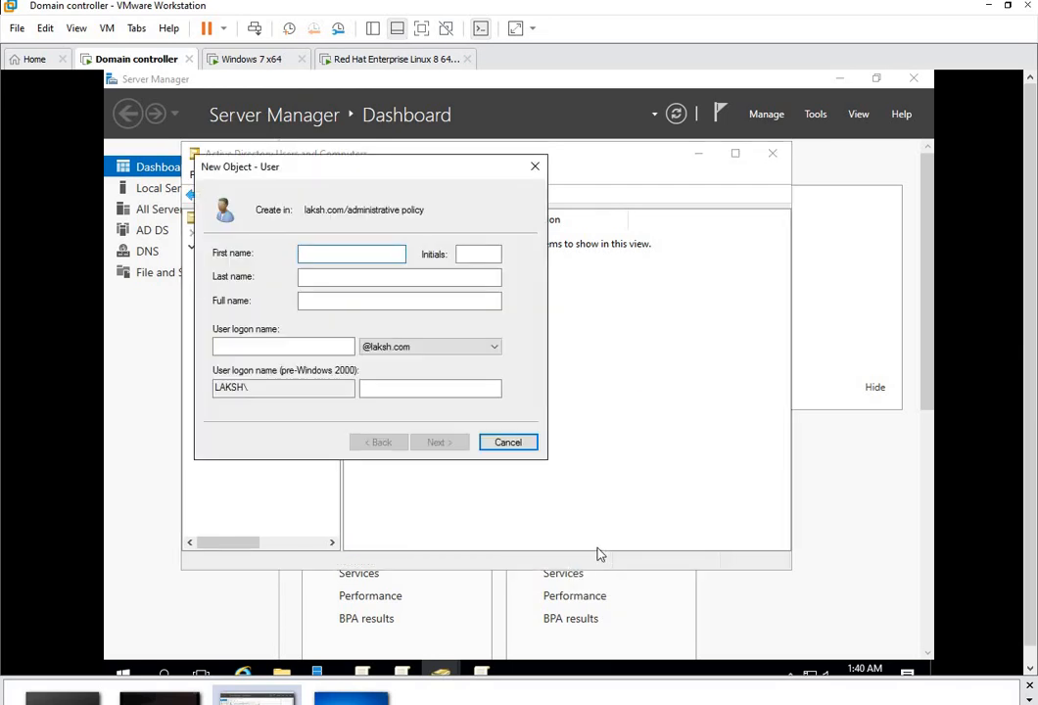
text(s)
key(BackSpace)
text(s11)
click(321, 348)
text(s11)
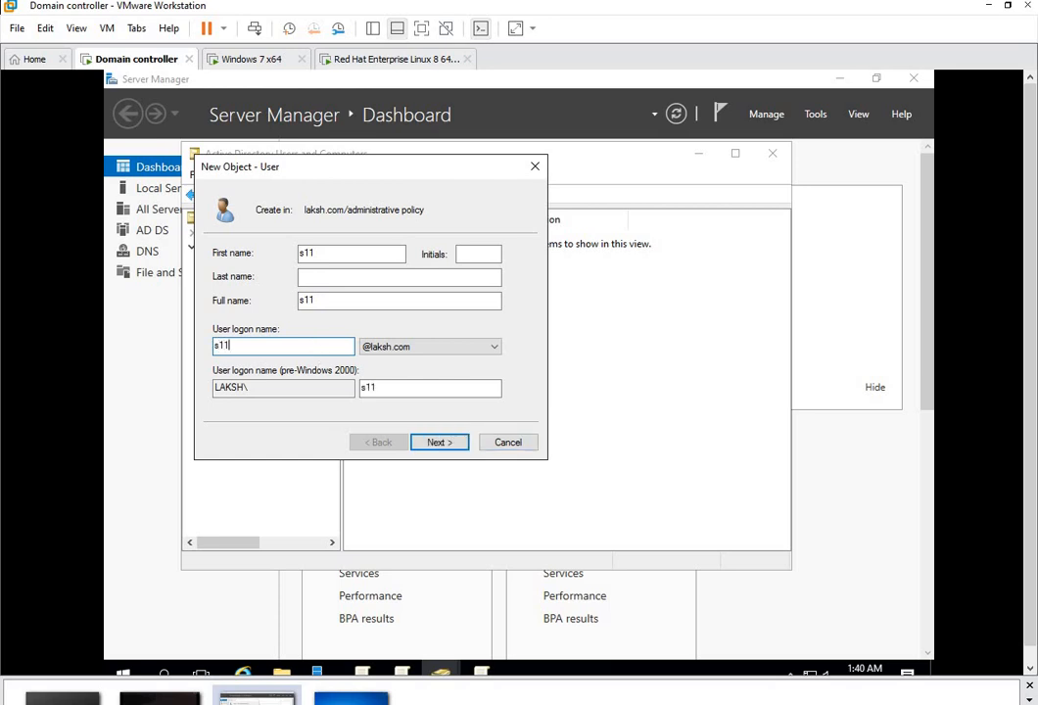
Step: Give s11 a password it cannot change that never expires, and finish creating the user
click(438, 443)
text(1234)
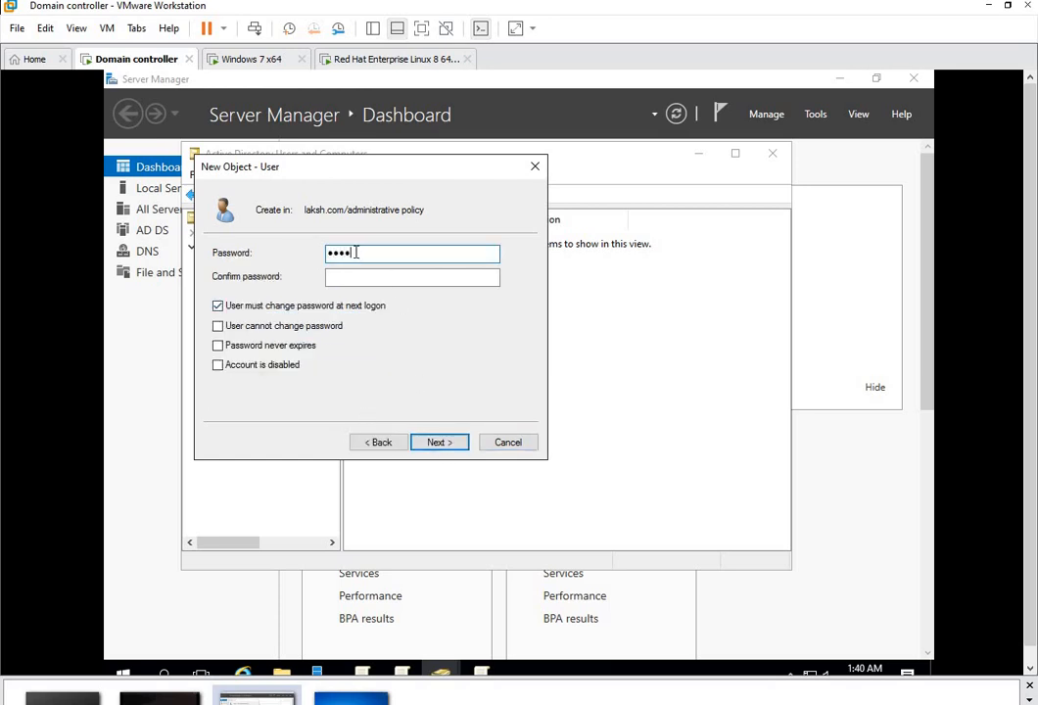
text(5678)
key(Tab)
text(1234)
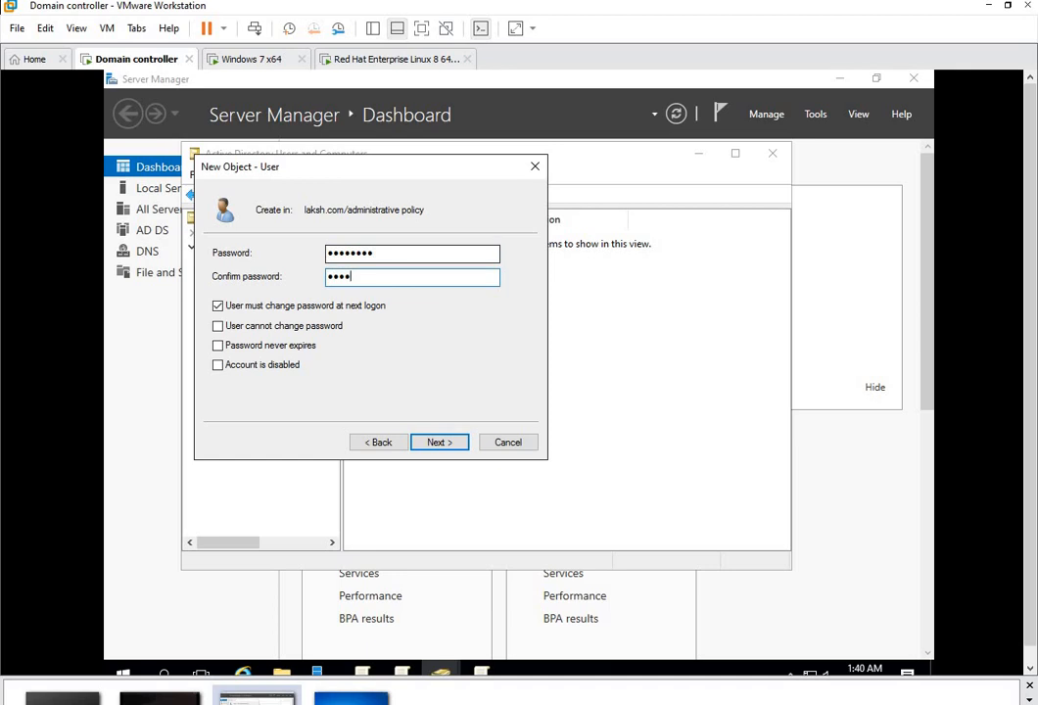
text(5678)
key(Tab)
key(space)
key(Tab)
key(space)
key(Tab)
key(space)
key(Tab)
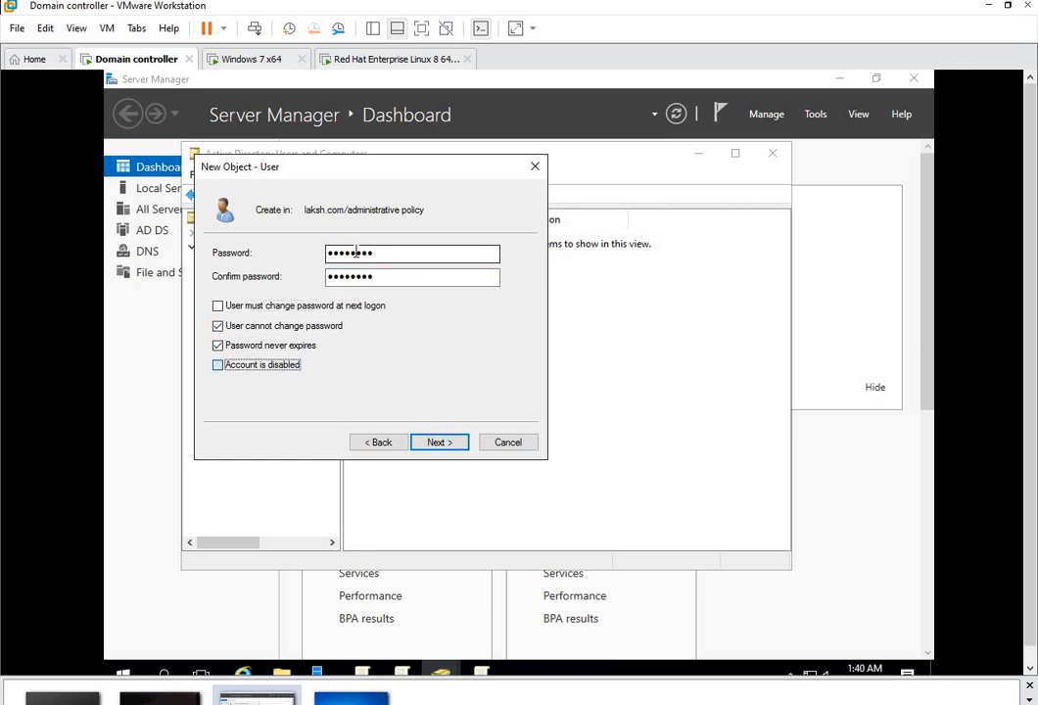
click(438, 441)
click(438, 443)
right_click(374, 290)
Step: Create the domain local group sales1 in the administrative policy OU
mouse_move(429, 358)
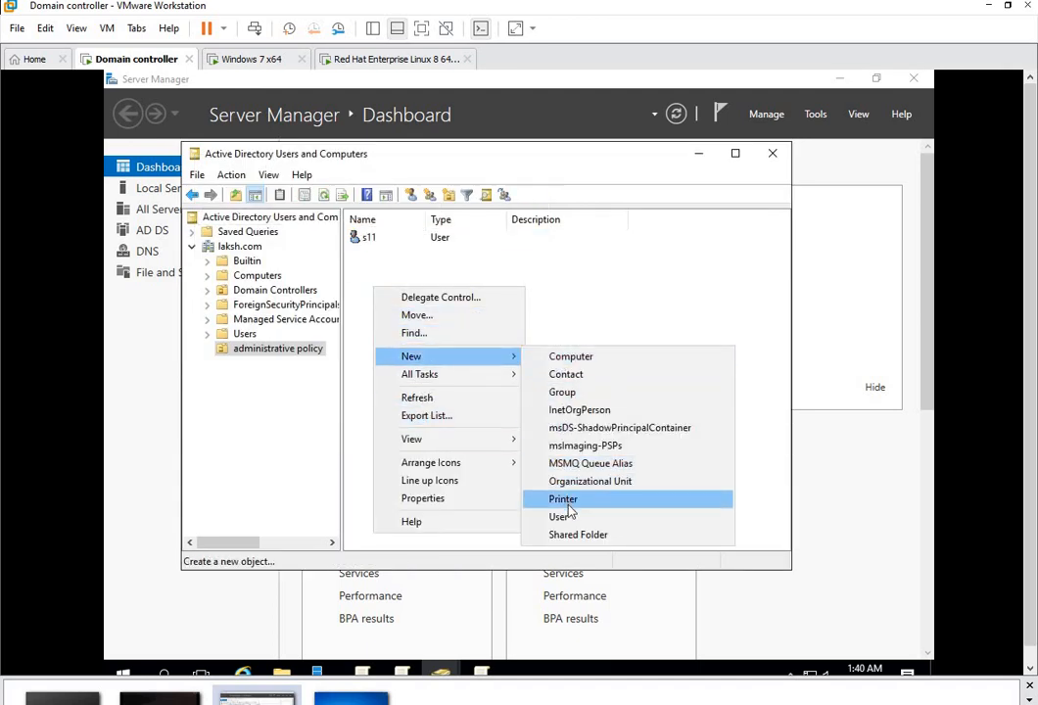
click(563, 391)
text(sal)
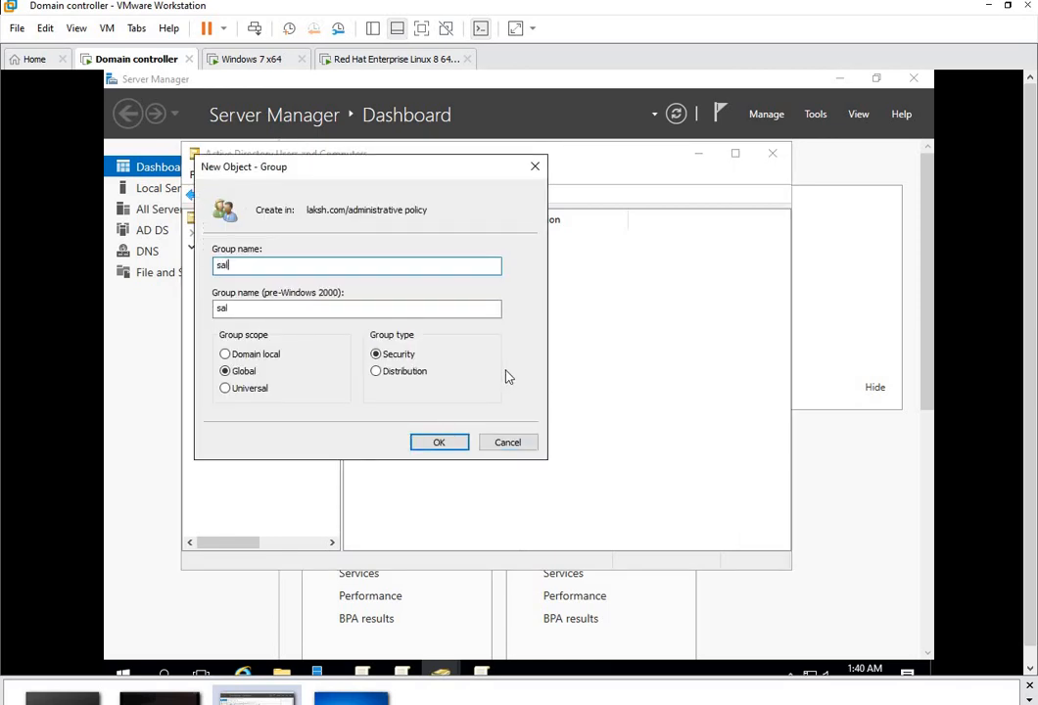
text(es1)
click(250, 354)
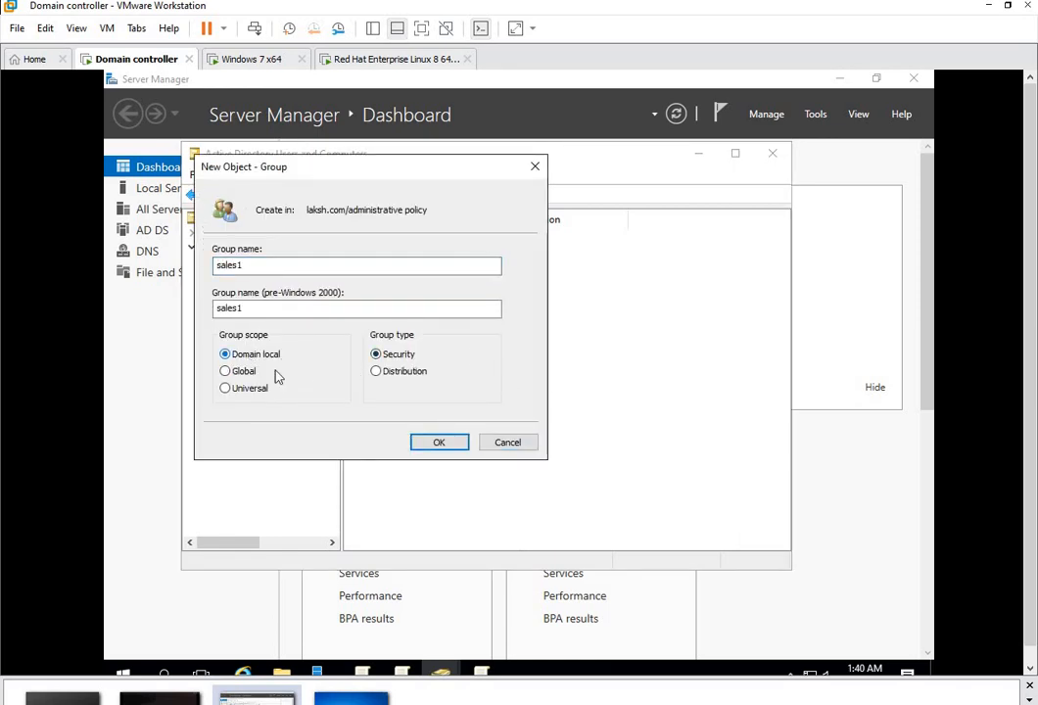
click(433, 442)
Step: Add s11 to sales1's members through the advanced search, then close the directory console
right_click(424, 339)
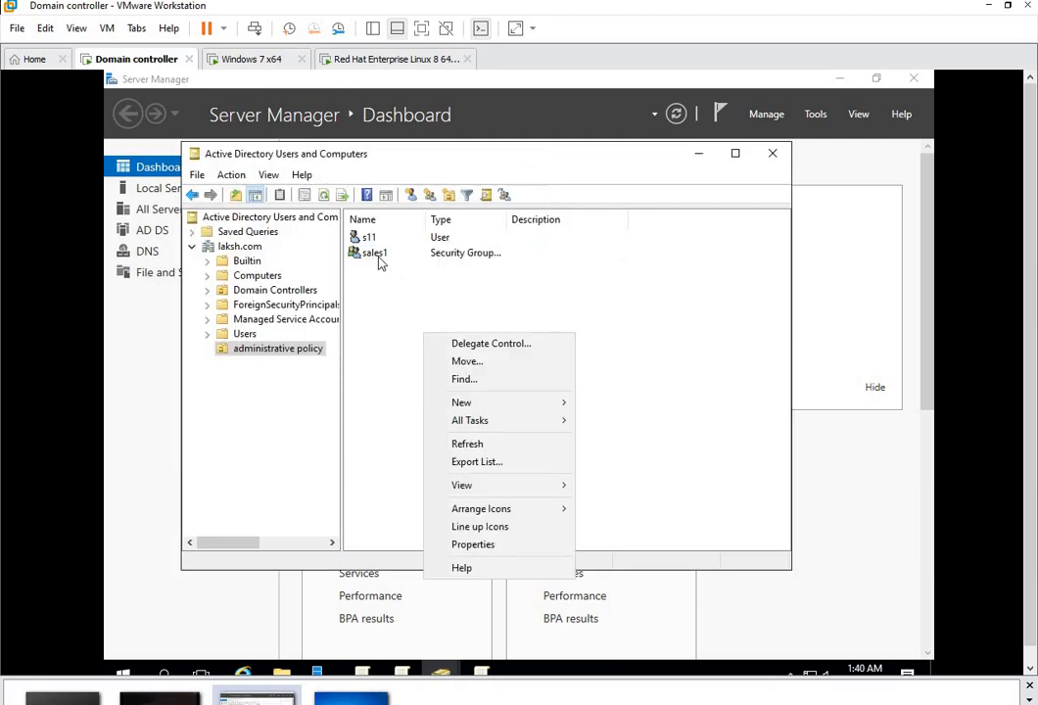
click(378, 257)
right_click(378, 256)
click(428, 409)
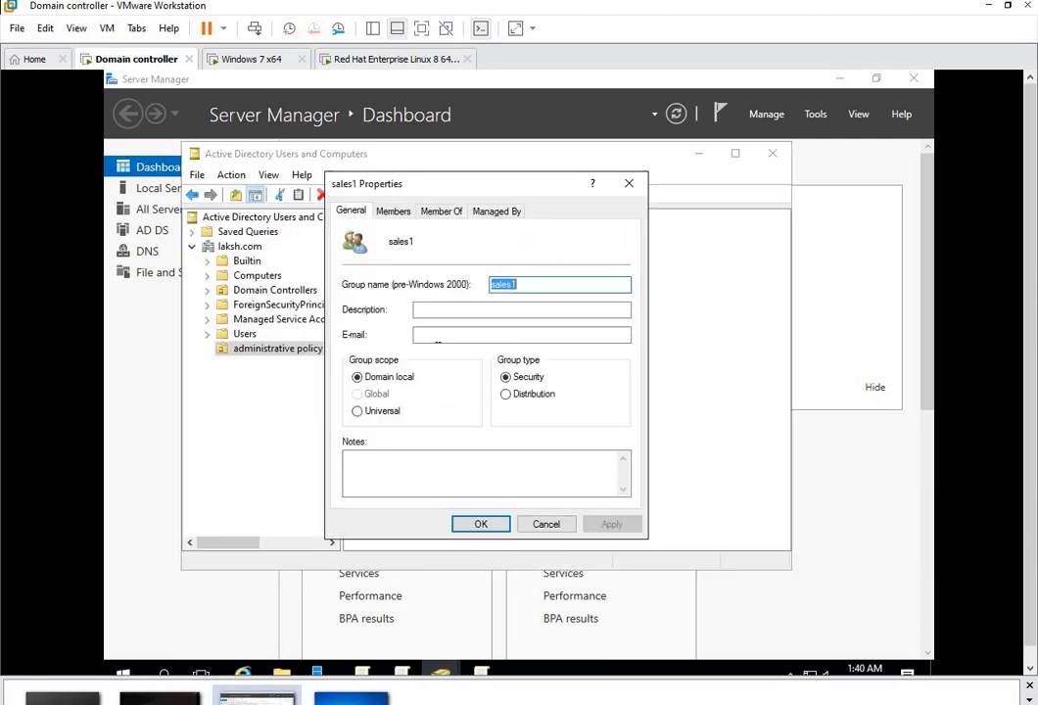
click(395, 212)
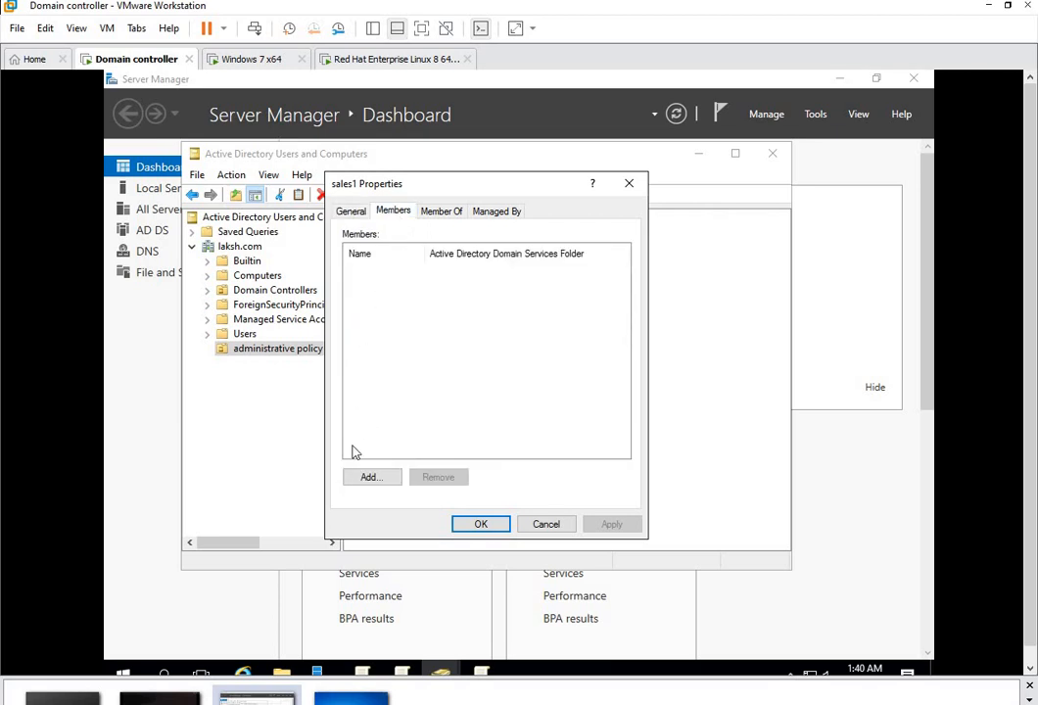
click(367, 478)
click(389, 384)
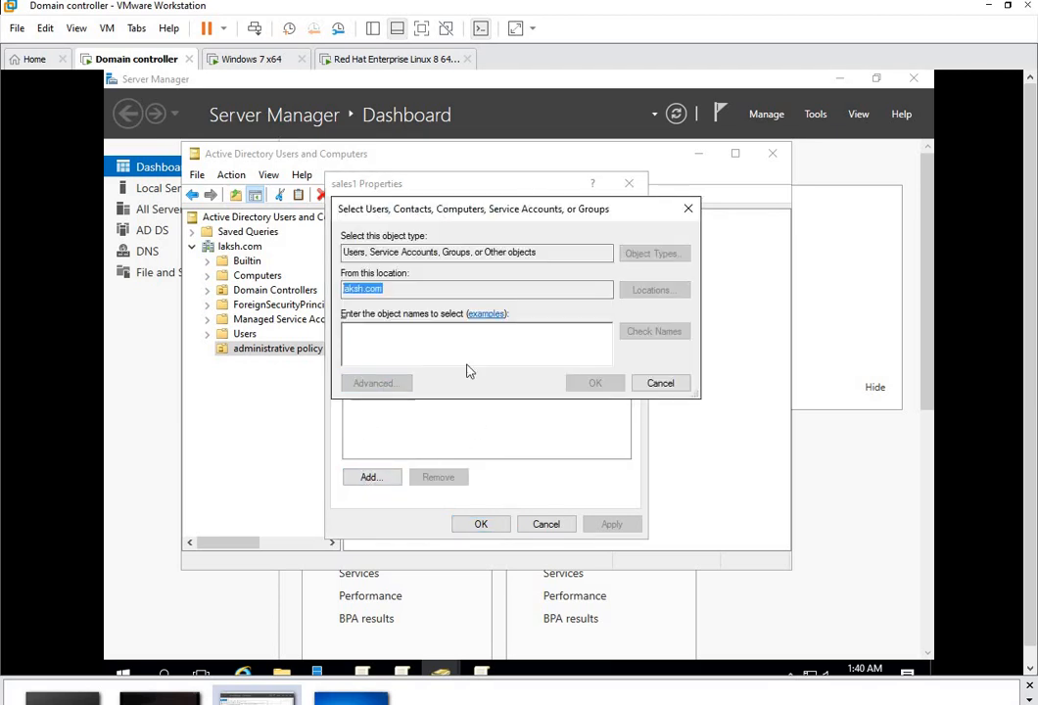
click(714, 350)
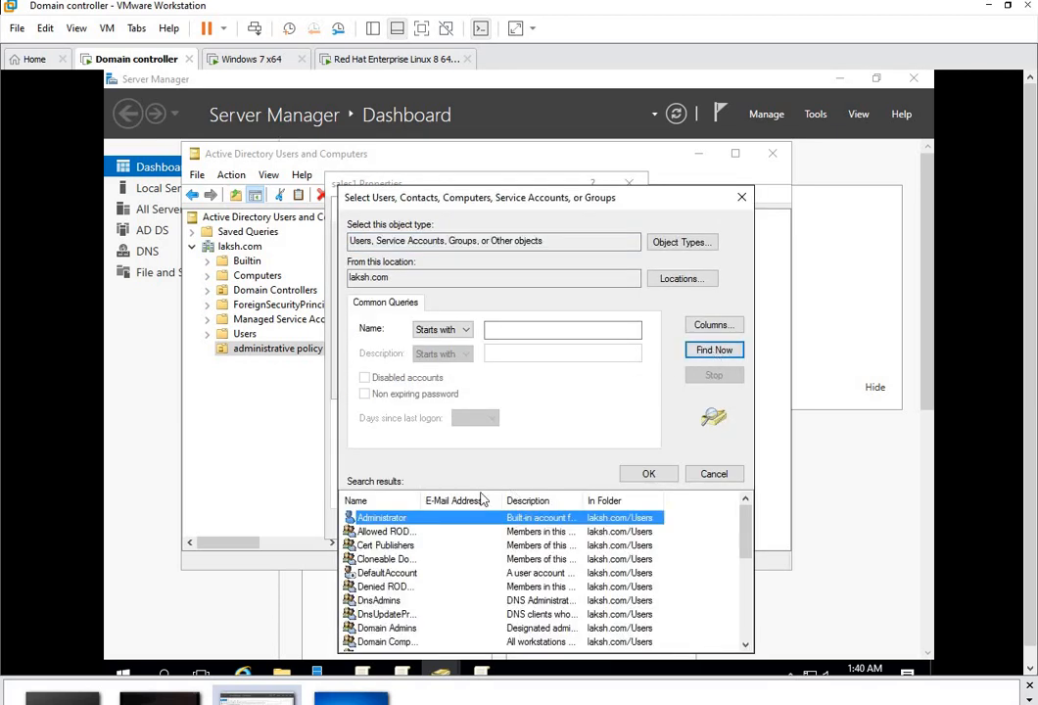
key(s)
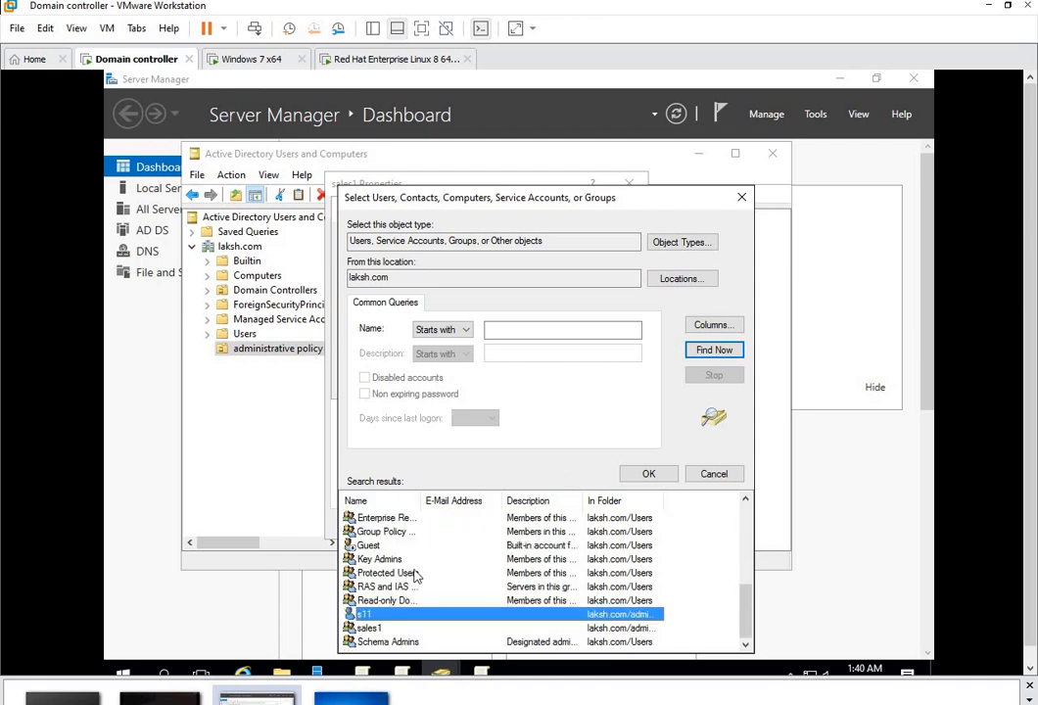
click(646, 476)
click(597, 383)
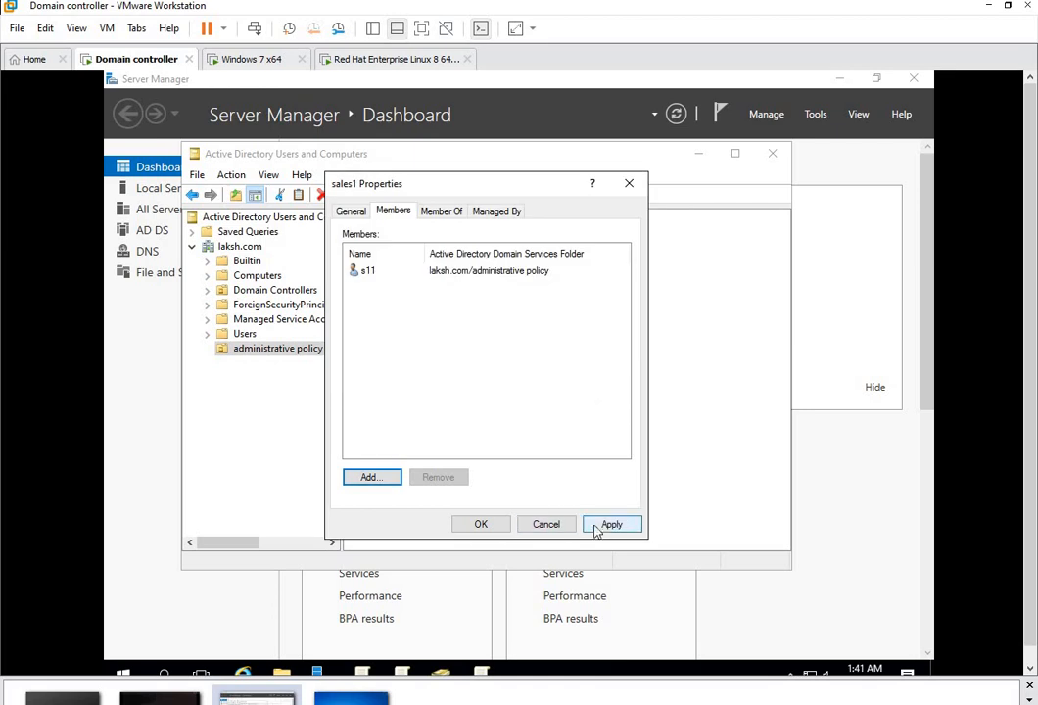
click(481, 524)
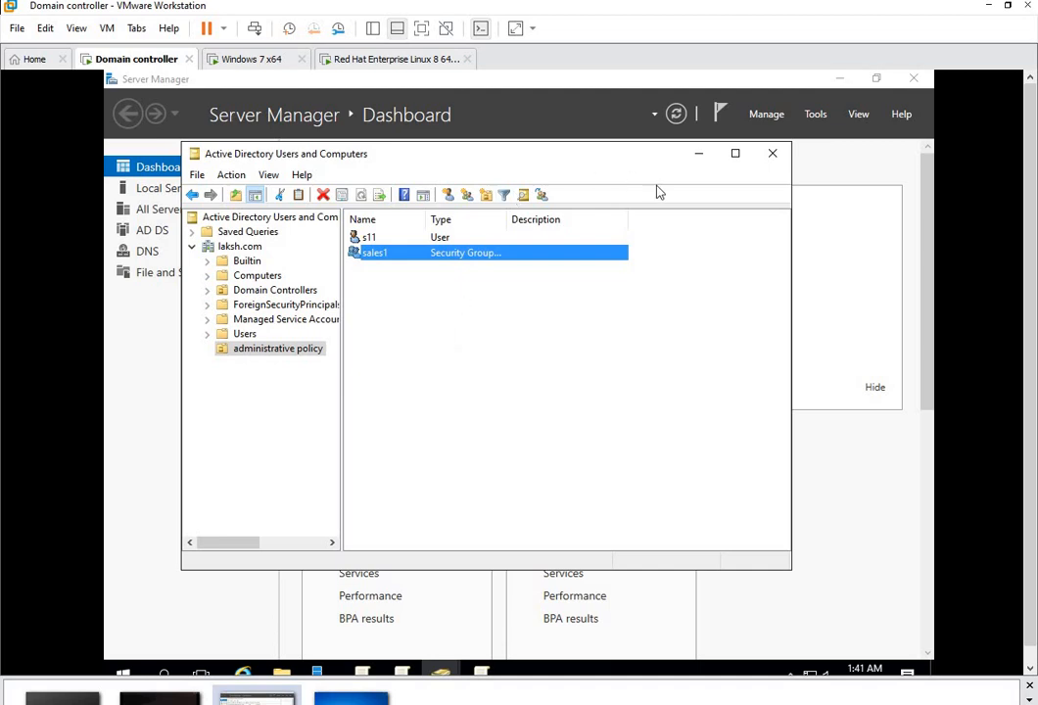
click(772, 155)
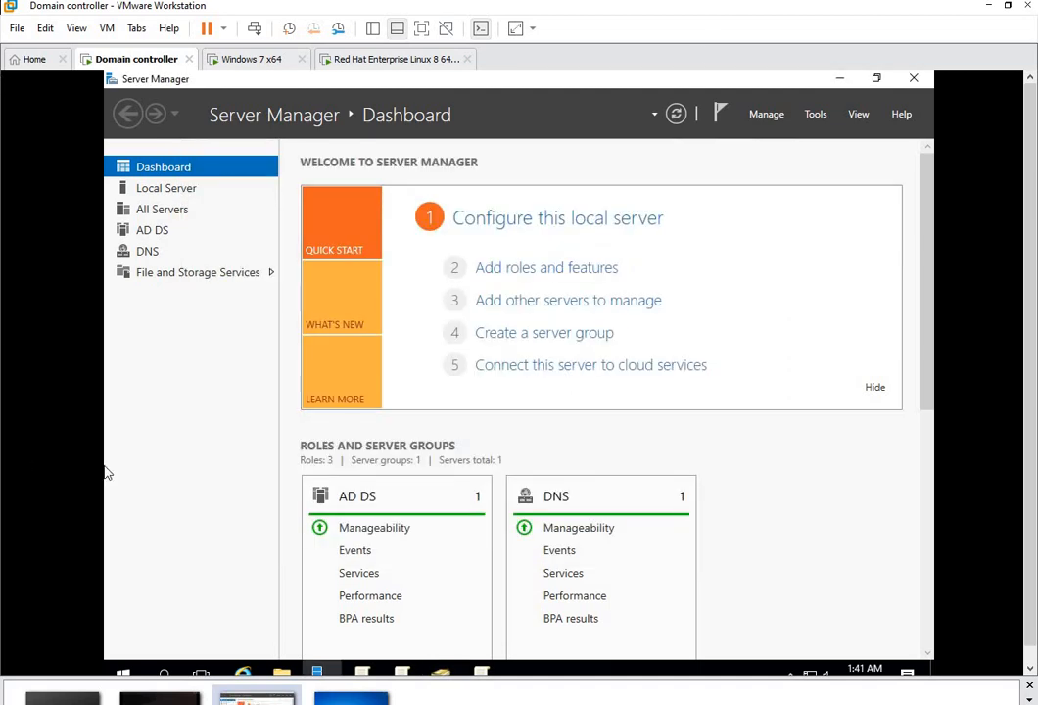
Step: Launch Group Policy Management and expand Forest > Domains > laksh.com to the administrative policy OU
click(816, 115)
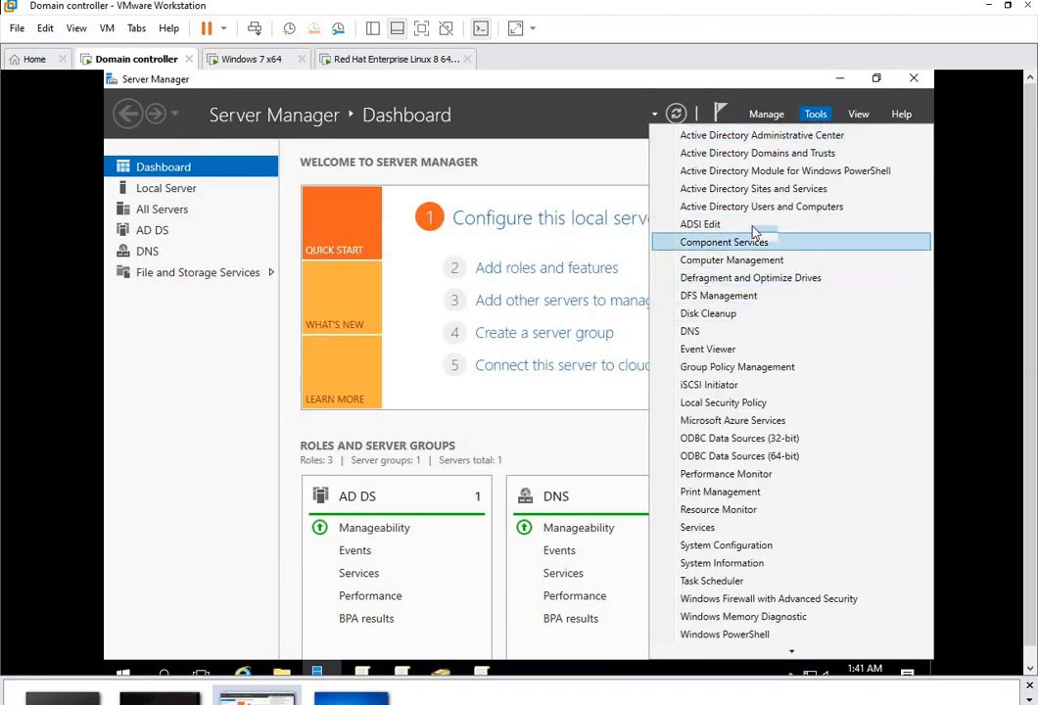
click(769, 367)
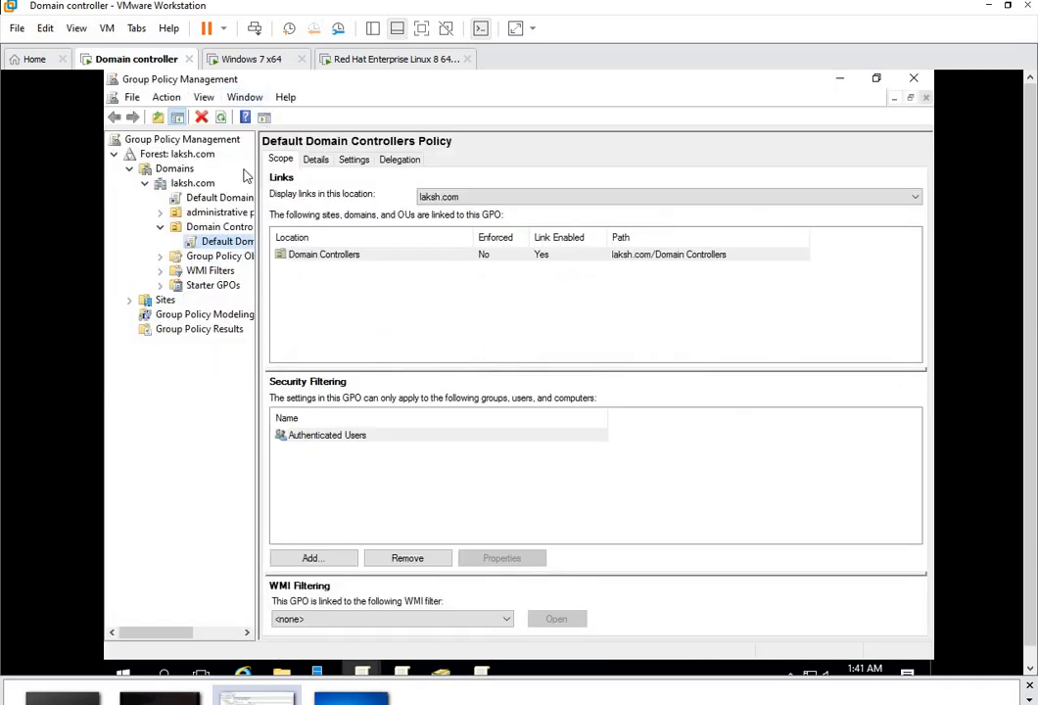
double_click(163, 157)
double_click(162, 157)
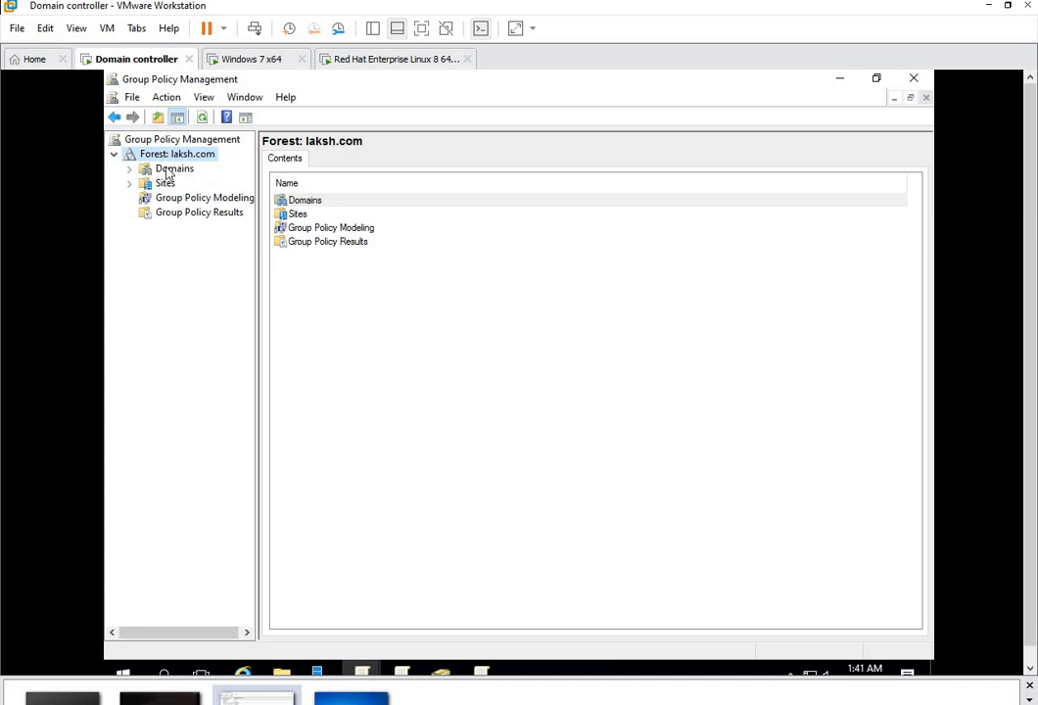
double_click(170, 170)
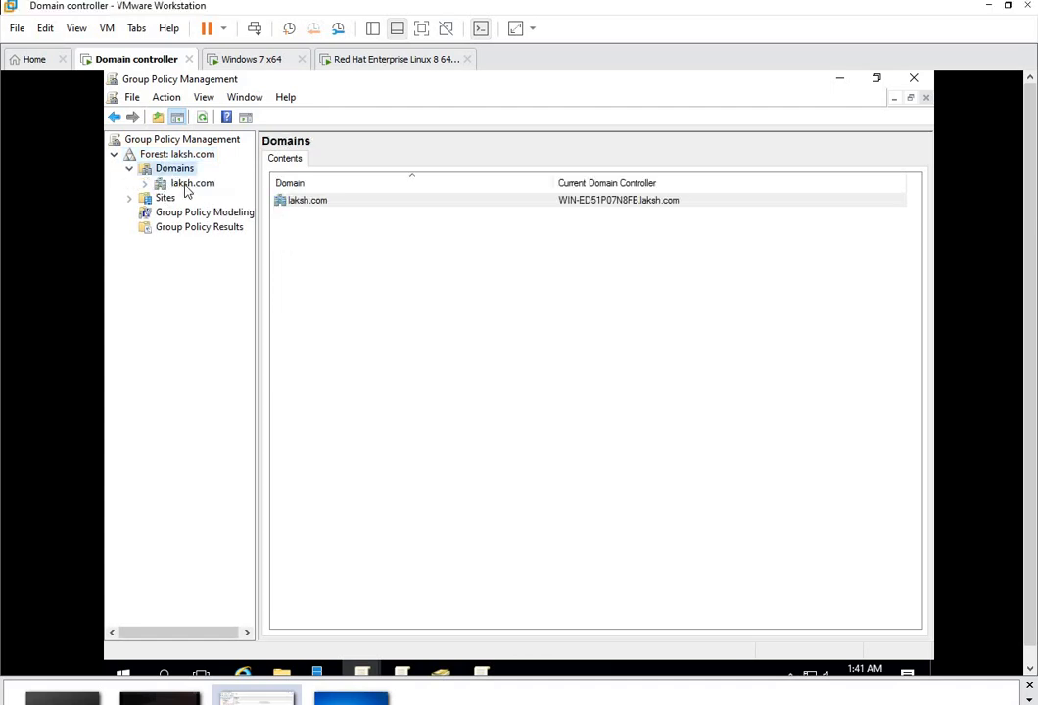
double_click(188, 184)
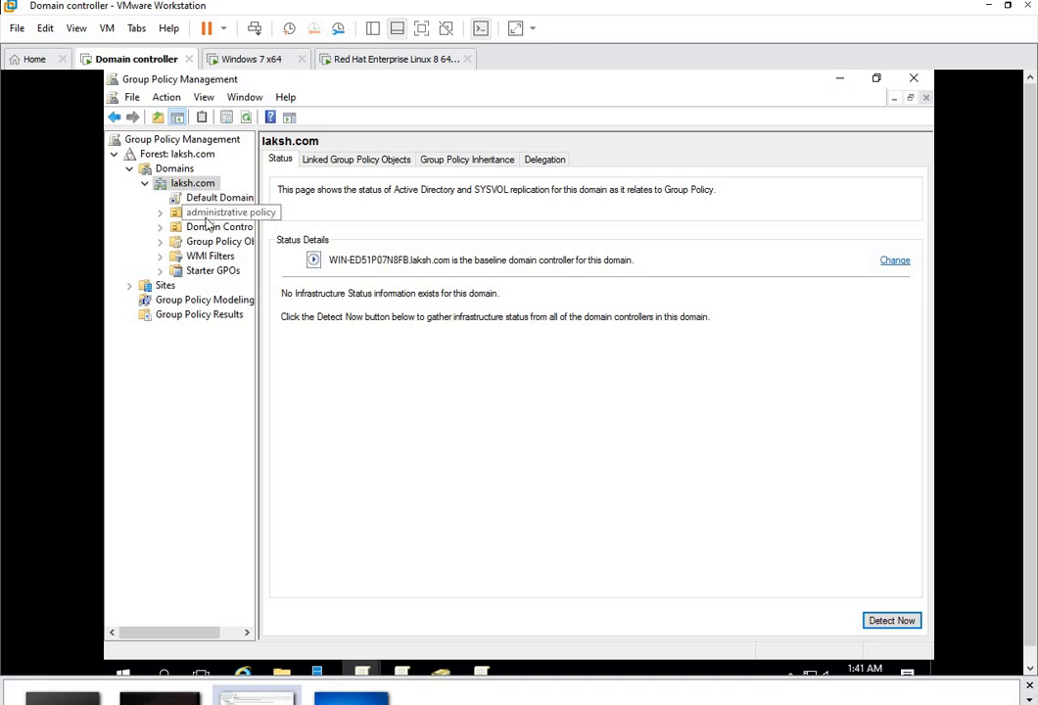
click(203, 215)
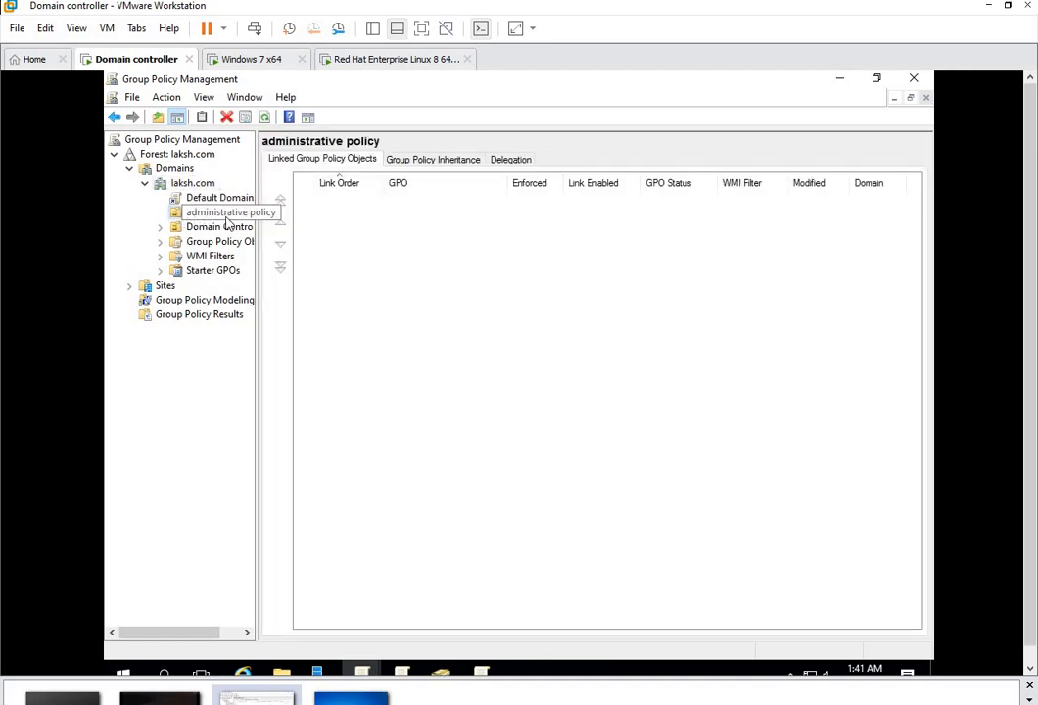
Step: Create a GPO 'administrative policy for user (remove recycle)' linked to the administrative policy OU
right_click(226, 223)
click(274, 227)
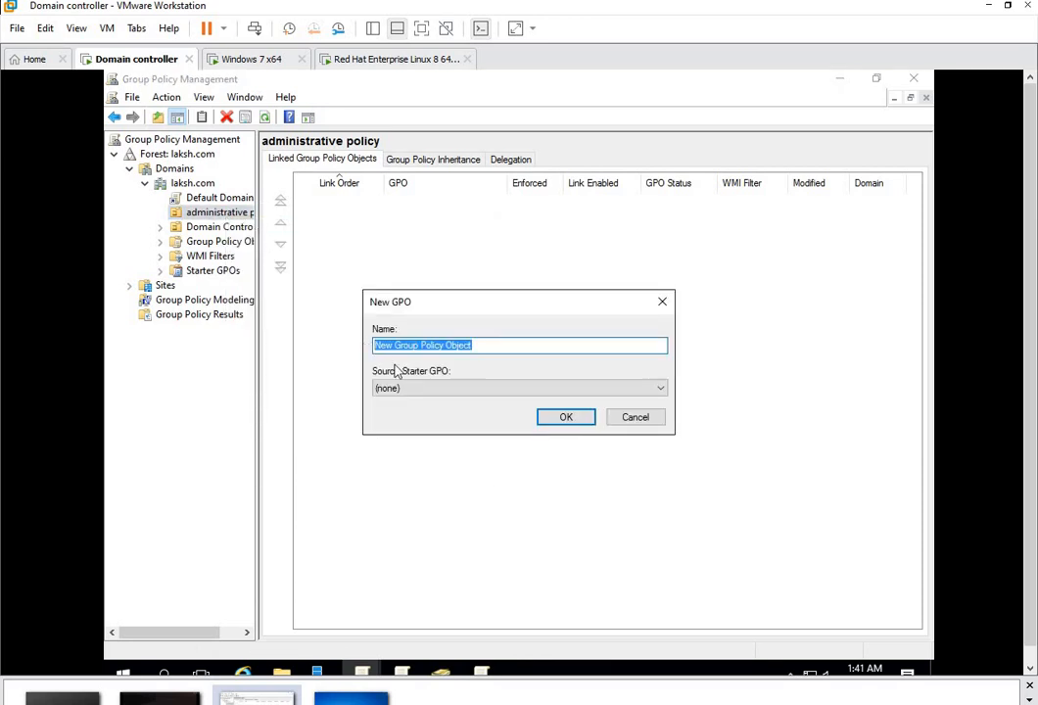
text(adm)
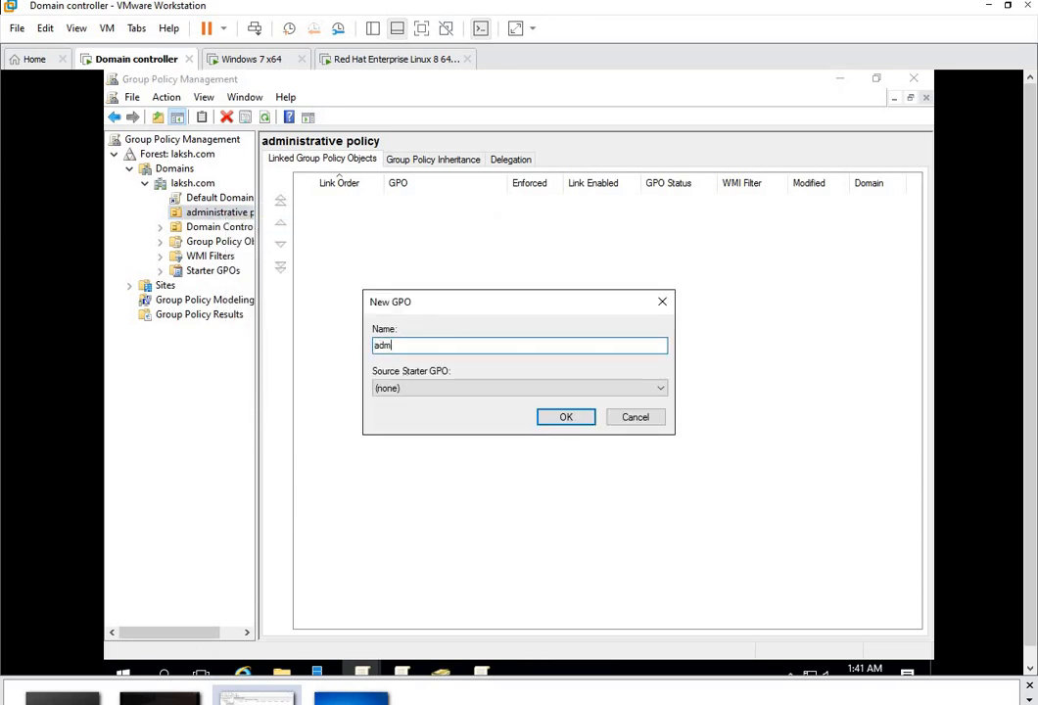
text(inistrat)
text(ive policy for user (remove  recycle)
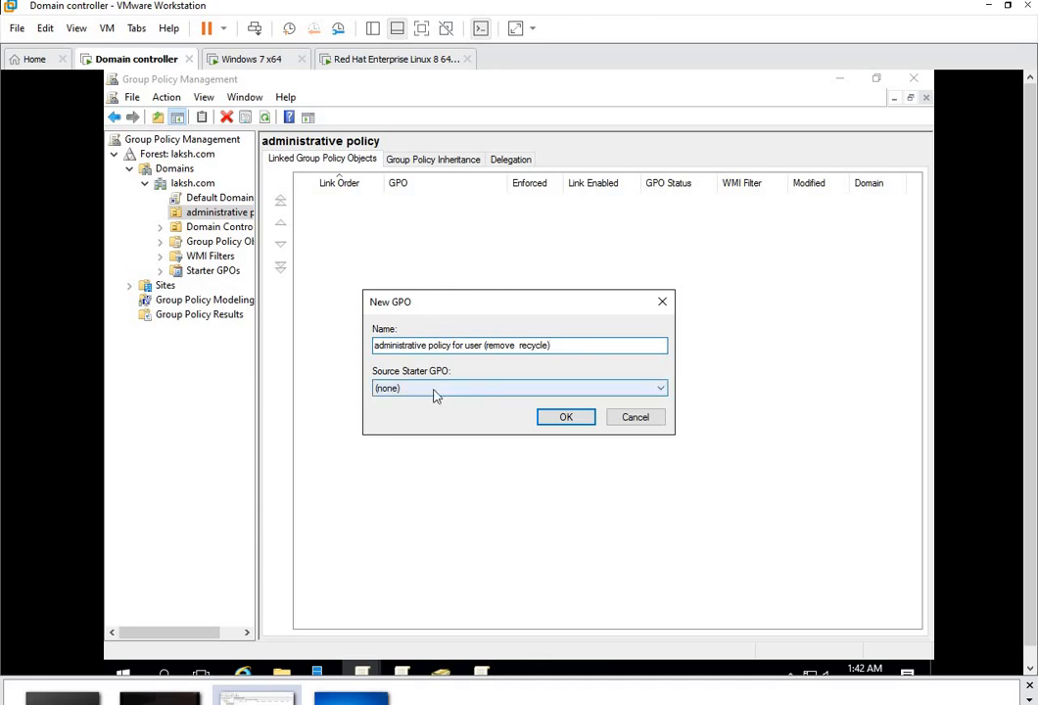
click(572, 419)
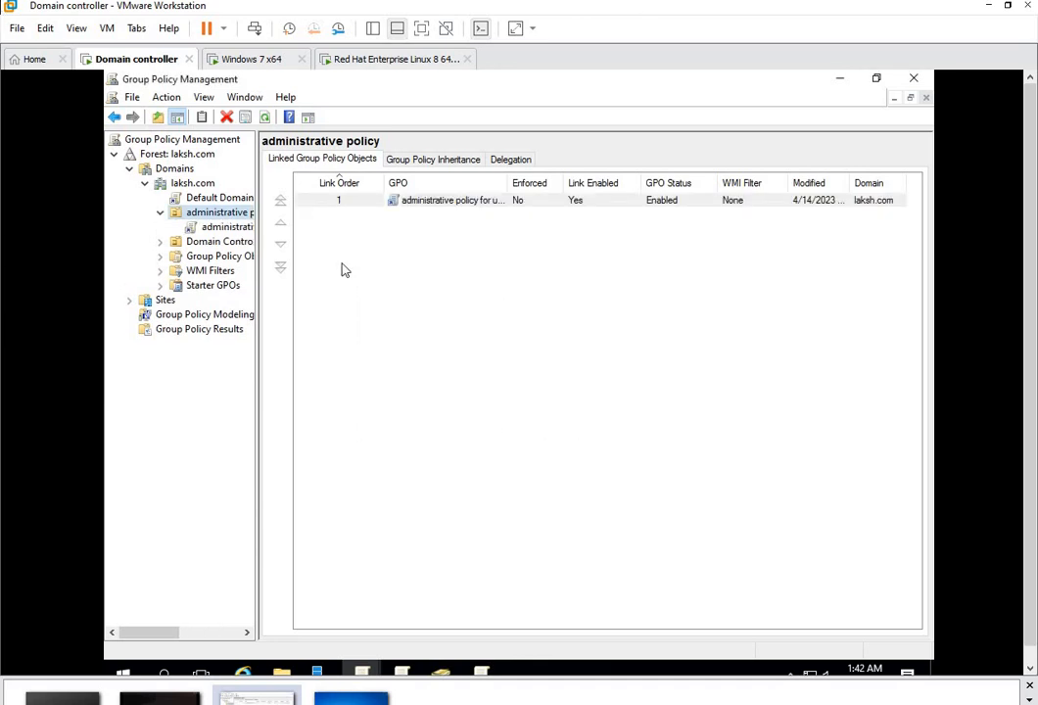
Step: Edit the GPO and expand User Policies > Administrative Templates > Desktop, selecting Remove Recycle Bin icon
click(240, 228)
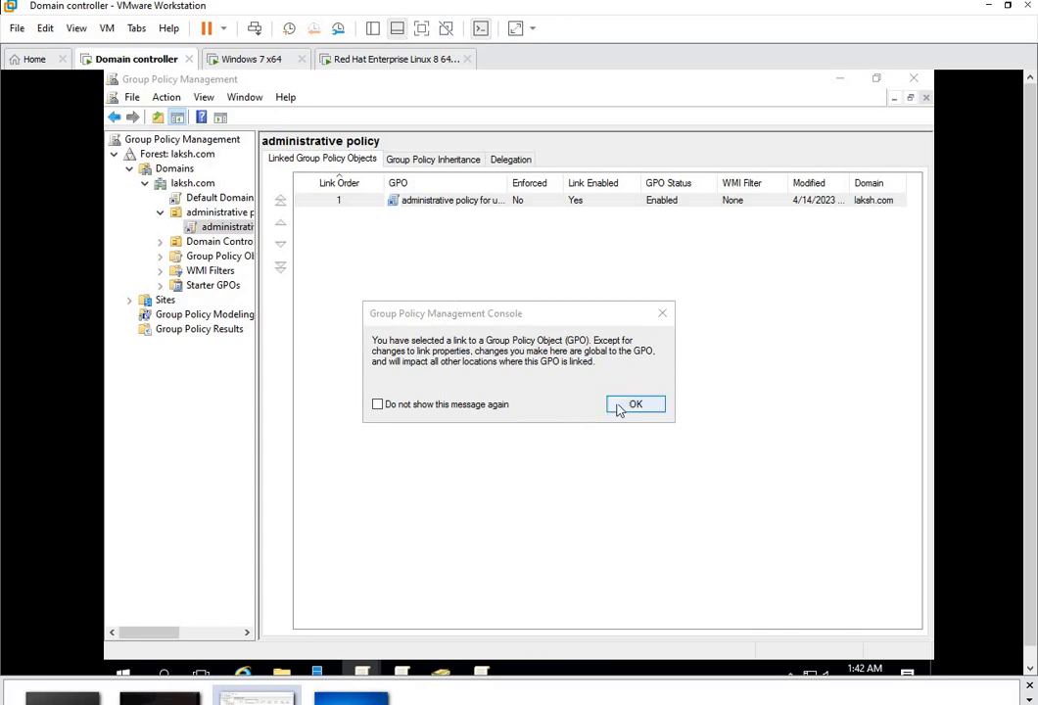
click(618, 405)
right_click(245, 229)
click(278, 238)
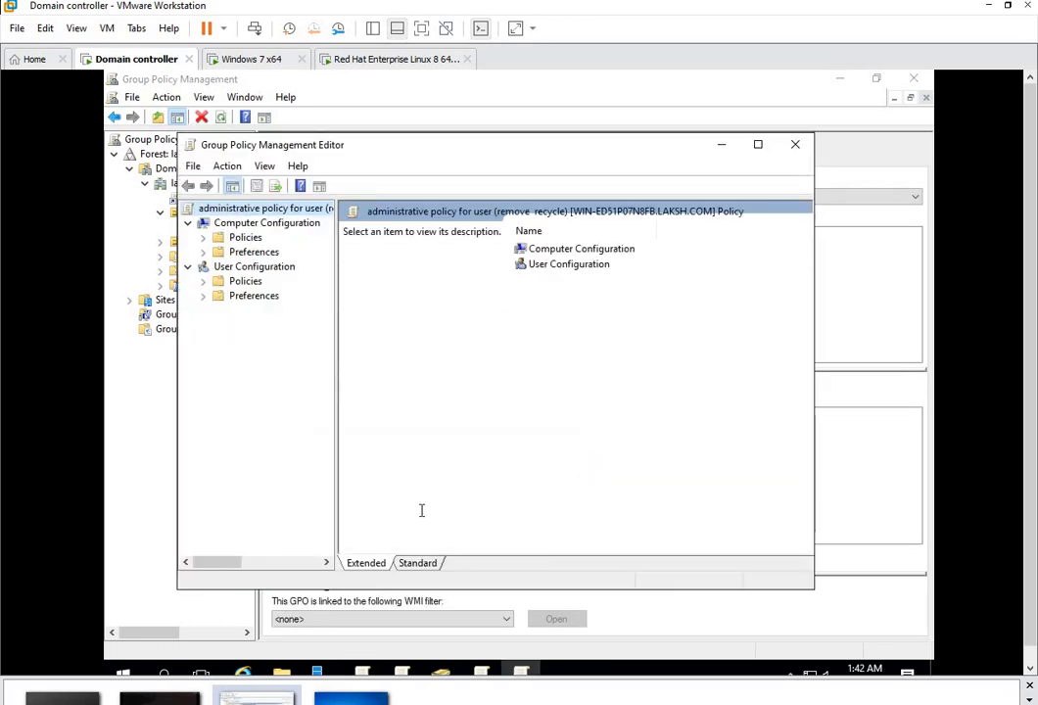
double_click(247, 281)
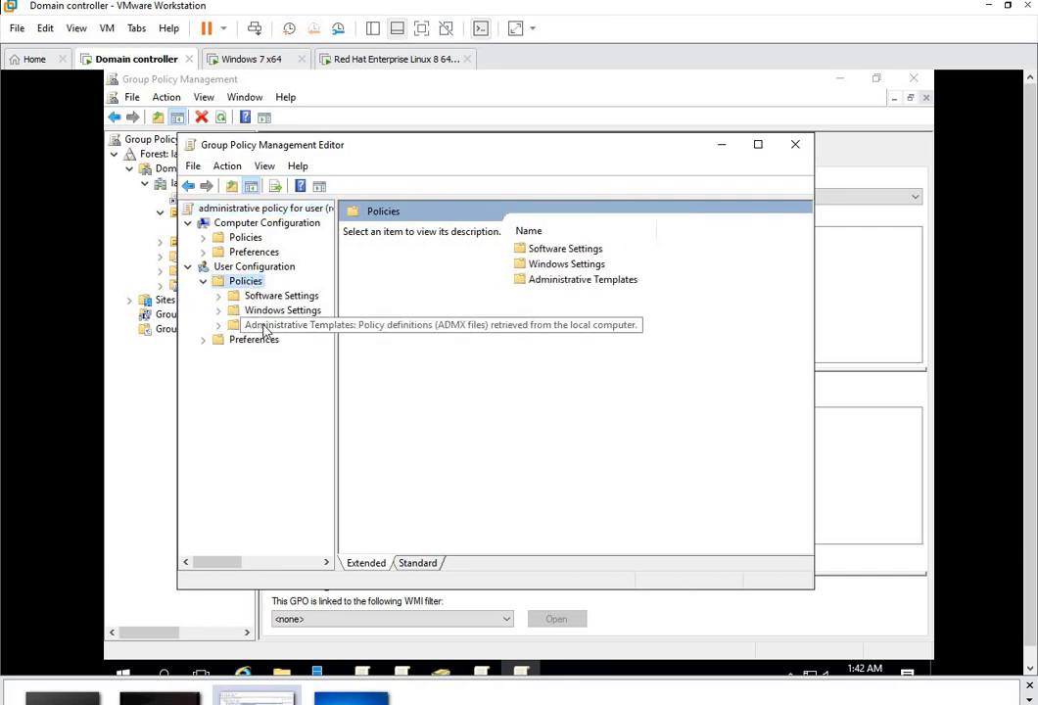
double_click(263, 328)
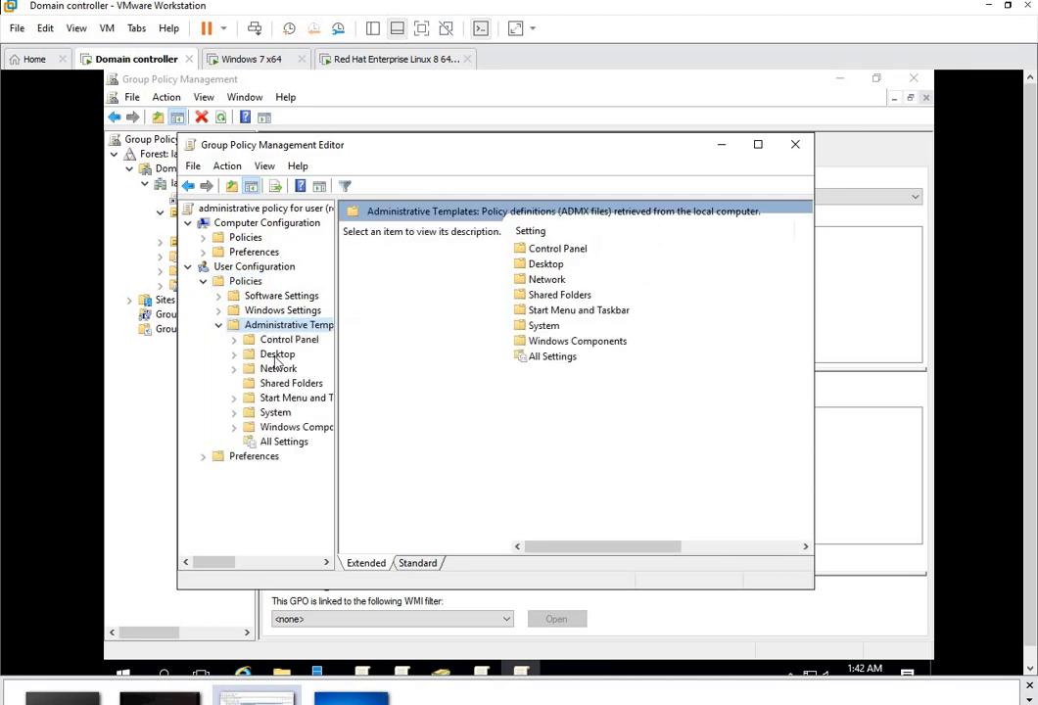
double_click(275, 354)
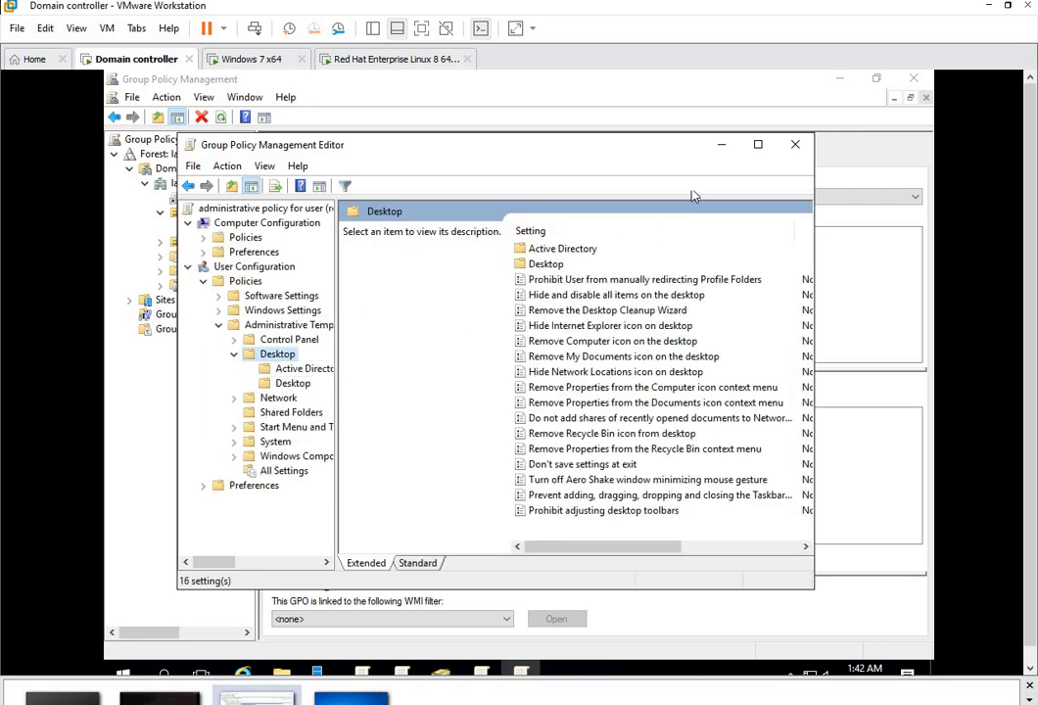
click(758, 144)
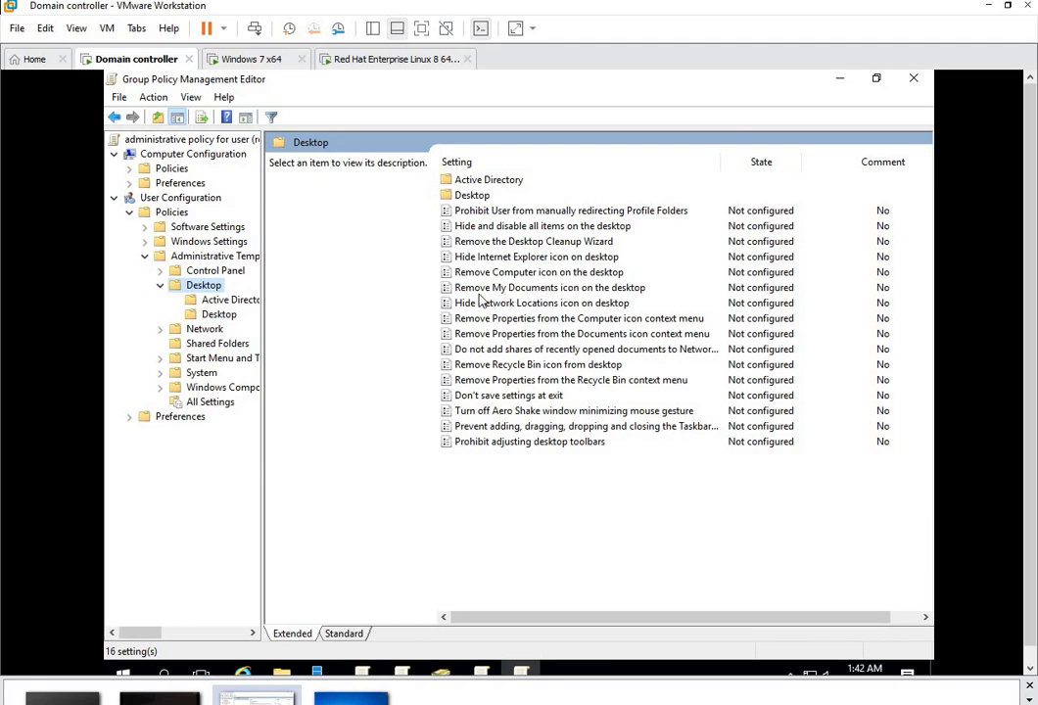
click(569, 368)
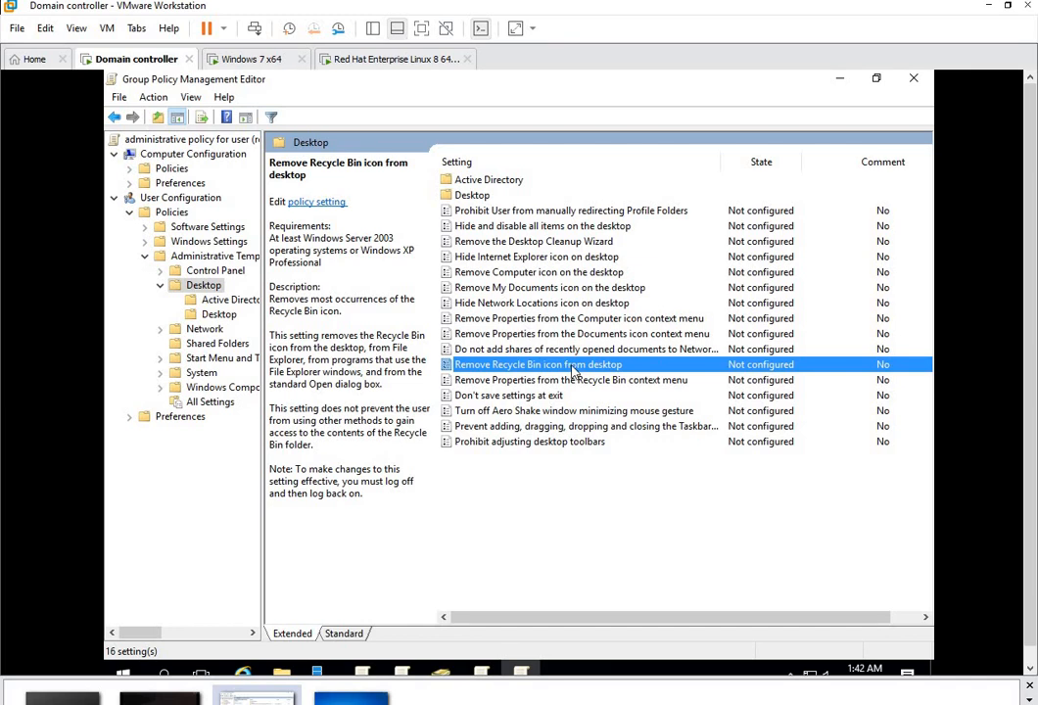
Step: Set 'Remove Recycle Bin icon from desktop' to Enabled and apply it
right_click(575, 372)
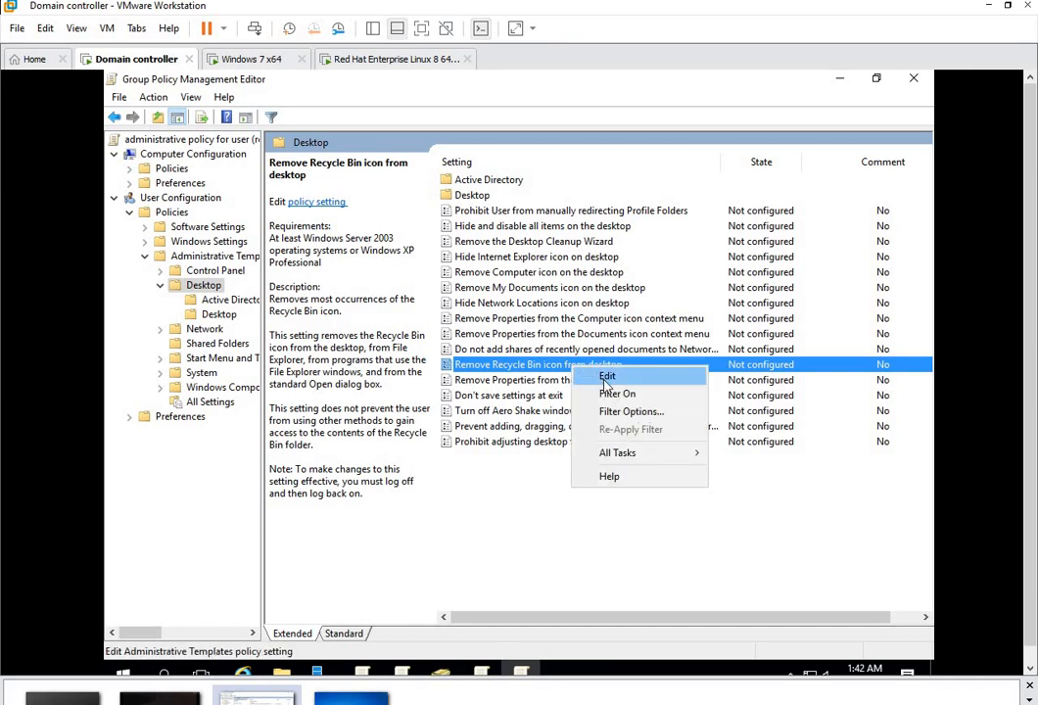
click(608, 379)
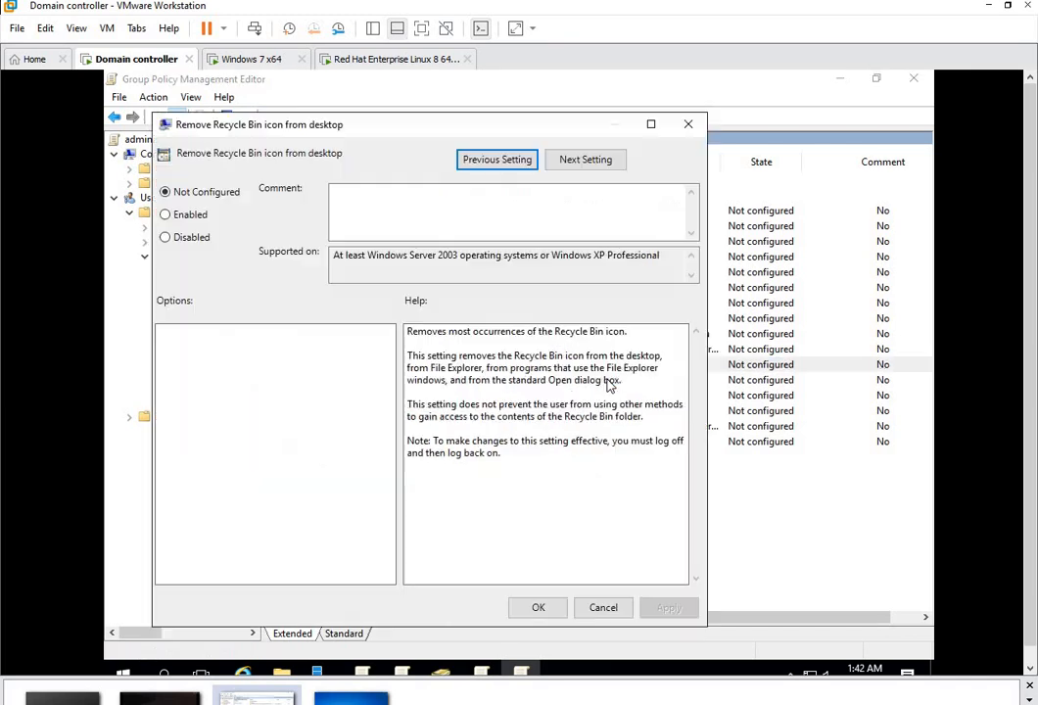
click(180, 220)
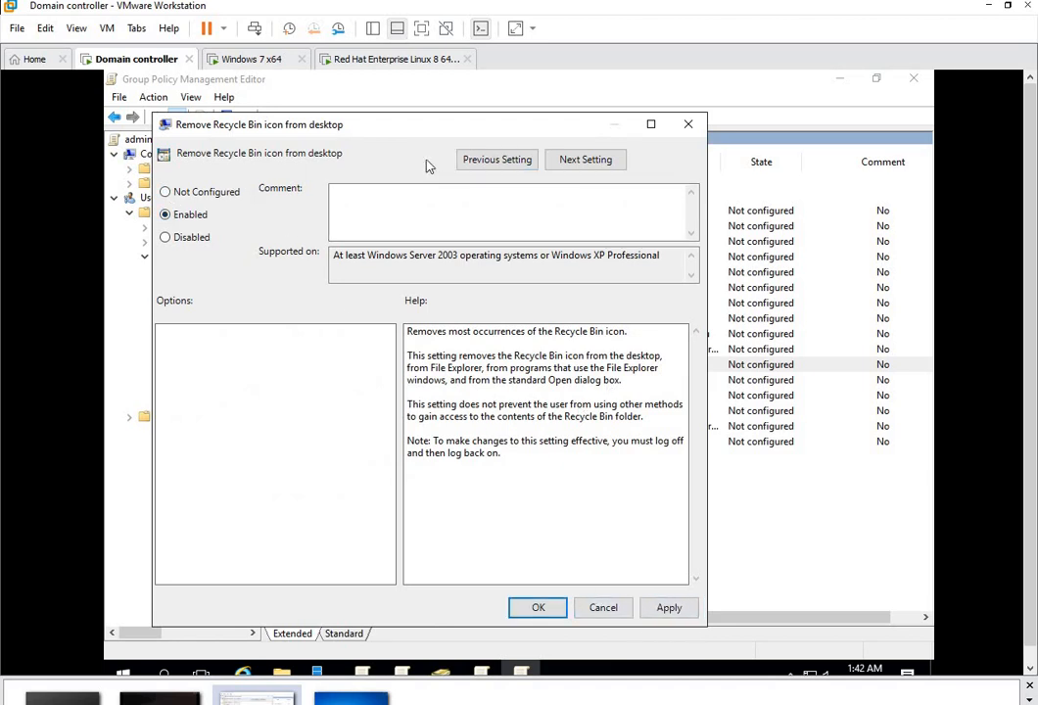
click(428, 204)
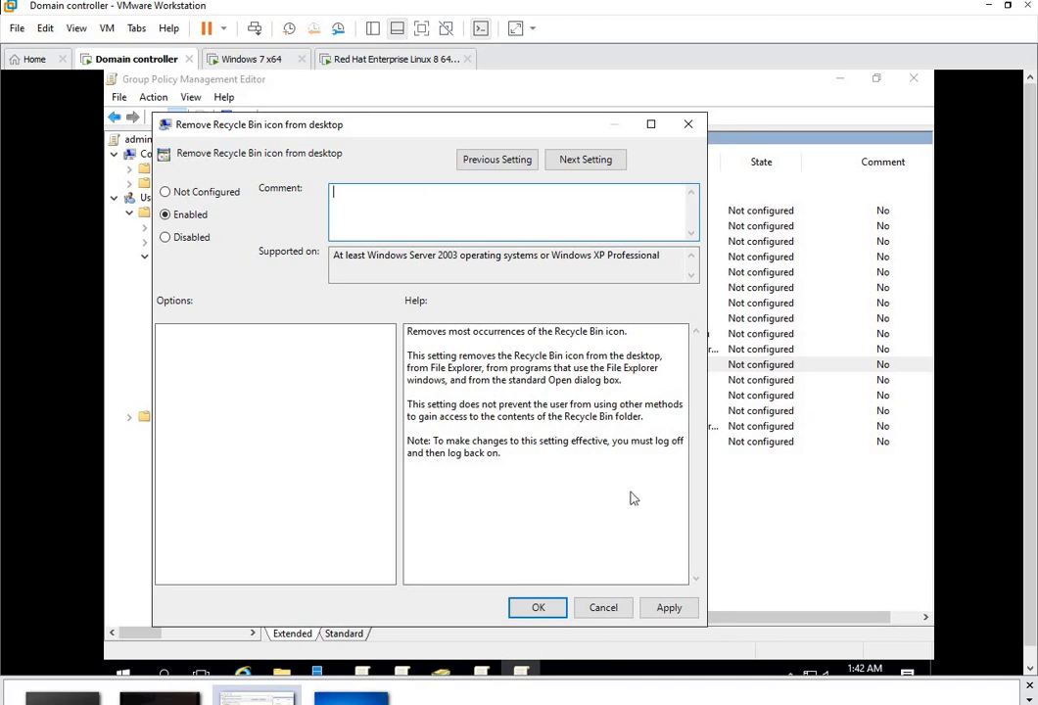
click(667, 607)
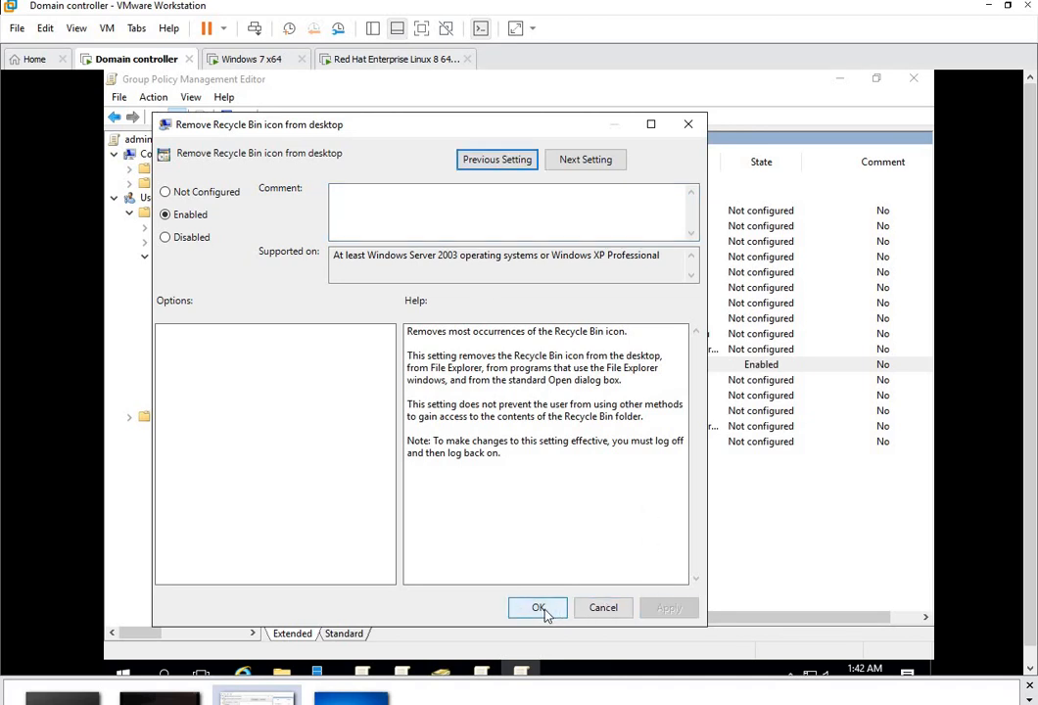
click(549, 610)
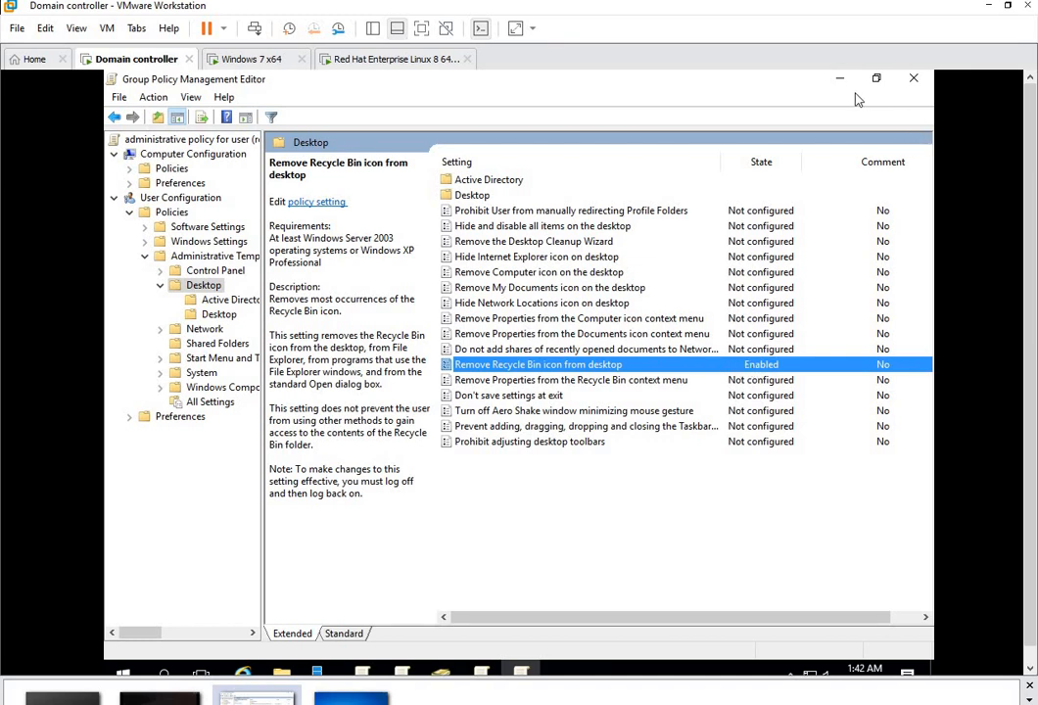
Step: On the Windows 7 client, choose Switch user from the Start menu's shut down options
click(261, 63)
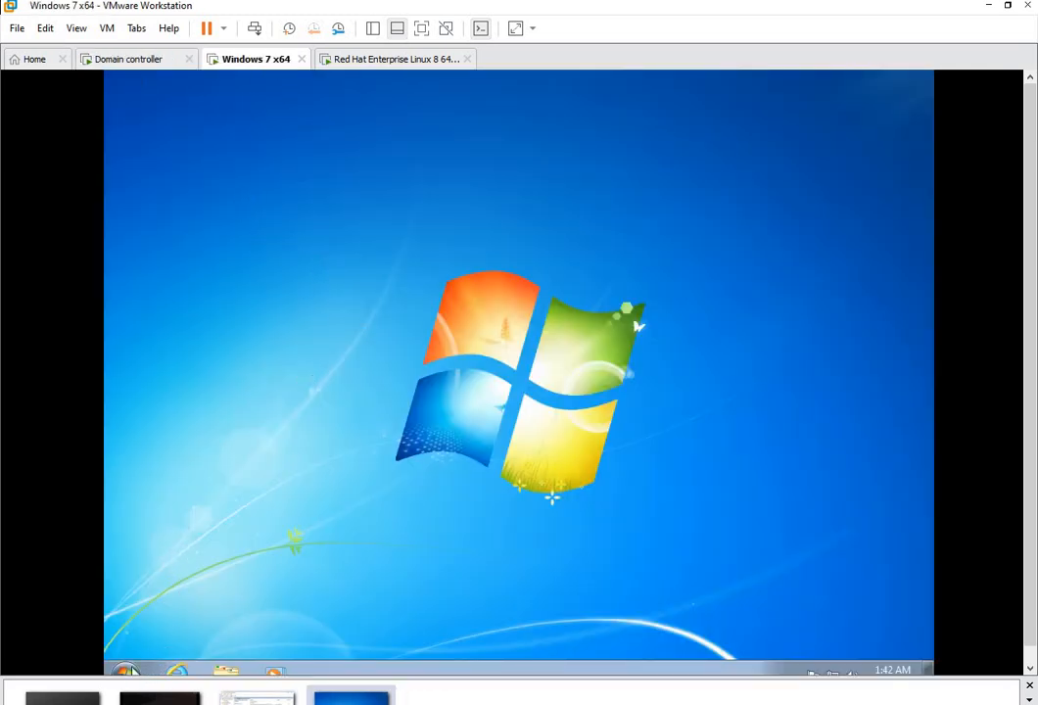
click(124, 670)
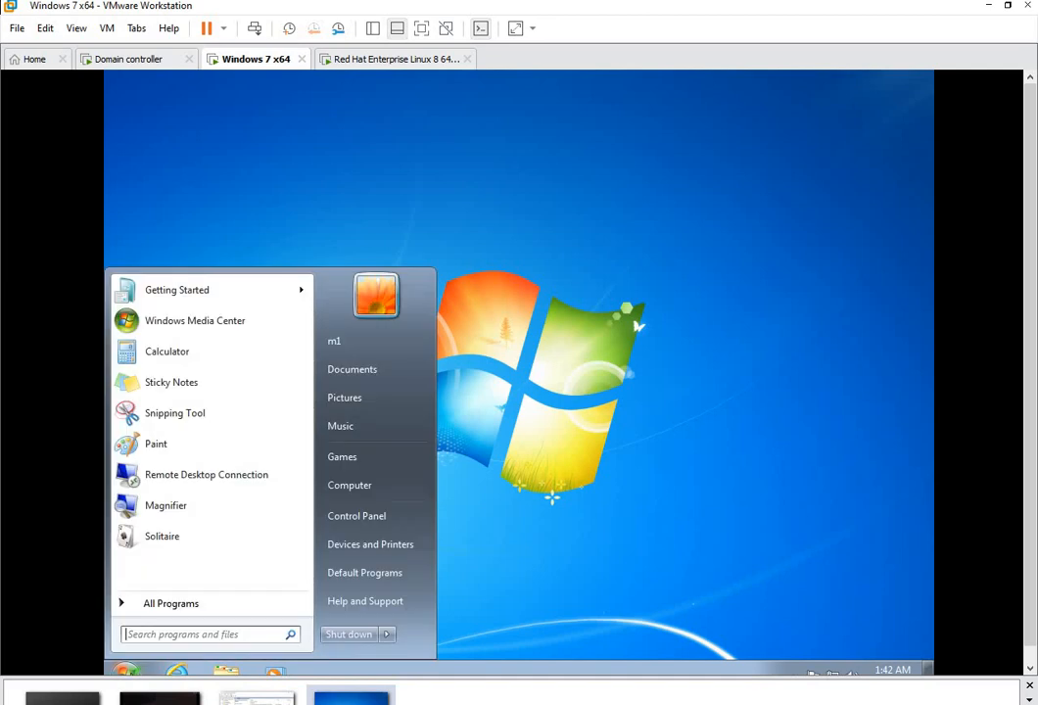
click(387, 638)
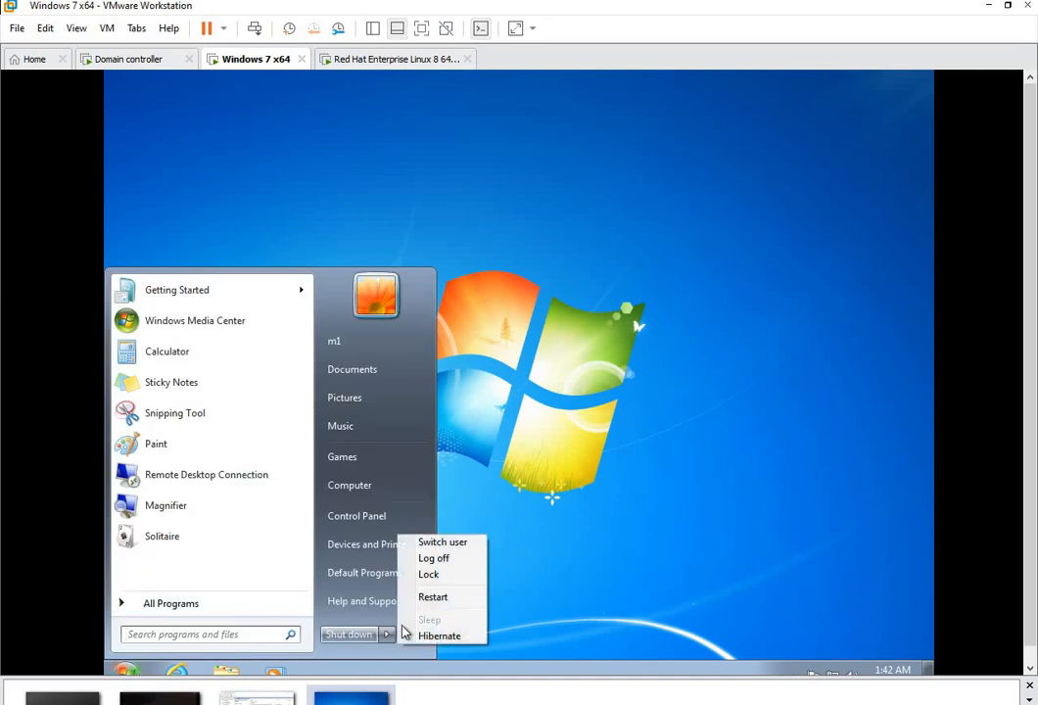
click(453, 545)
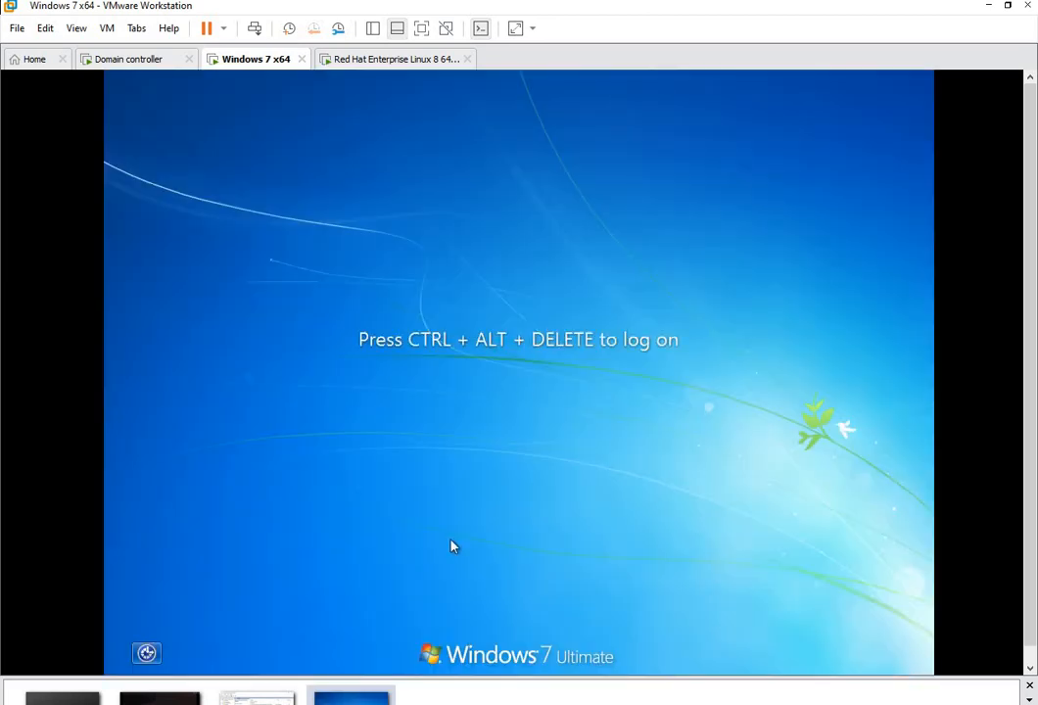
Step: Send Ctrl+Alt+Del and log on as another domain user with that user's password
click(106, 28)
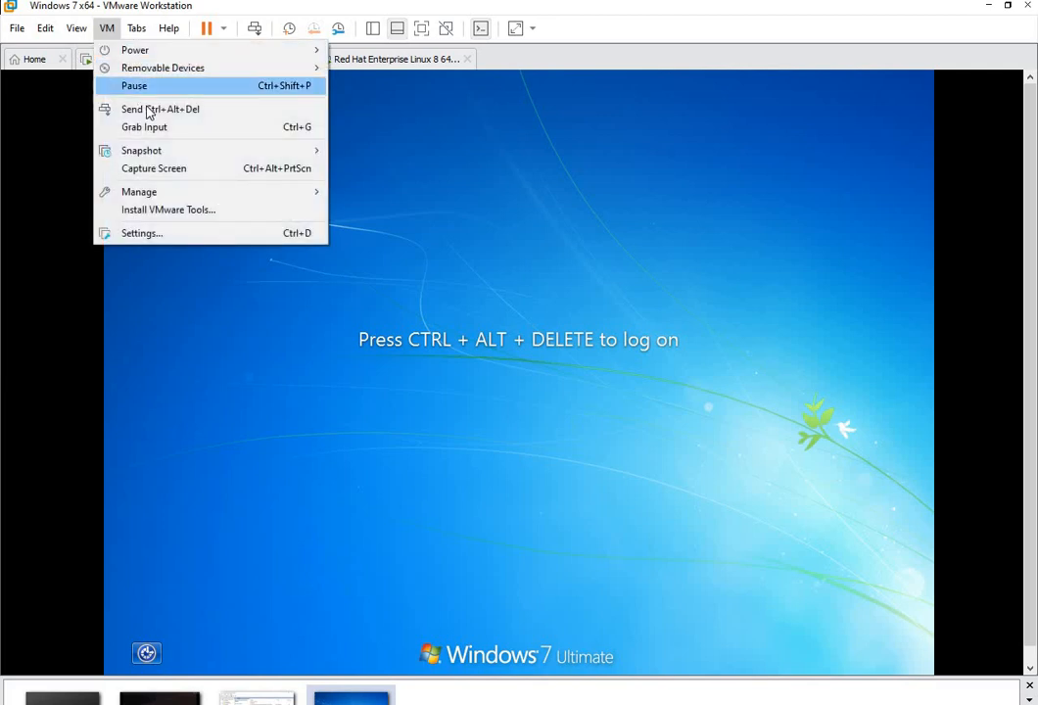
click(147, 109)
click(580, 448)
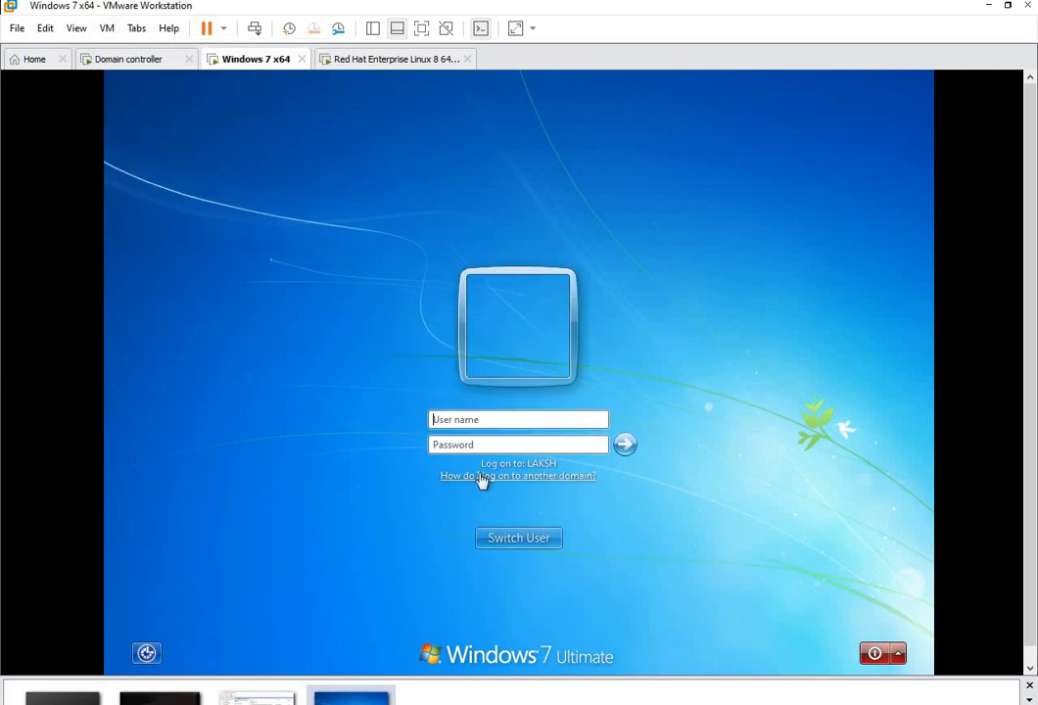
text(s11)
click(476, 446)
text(••••)
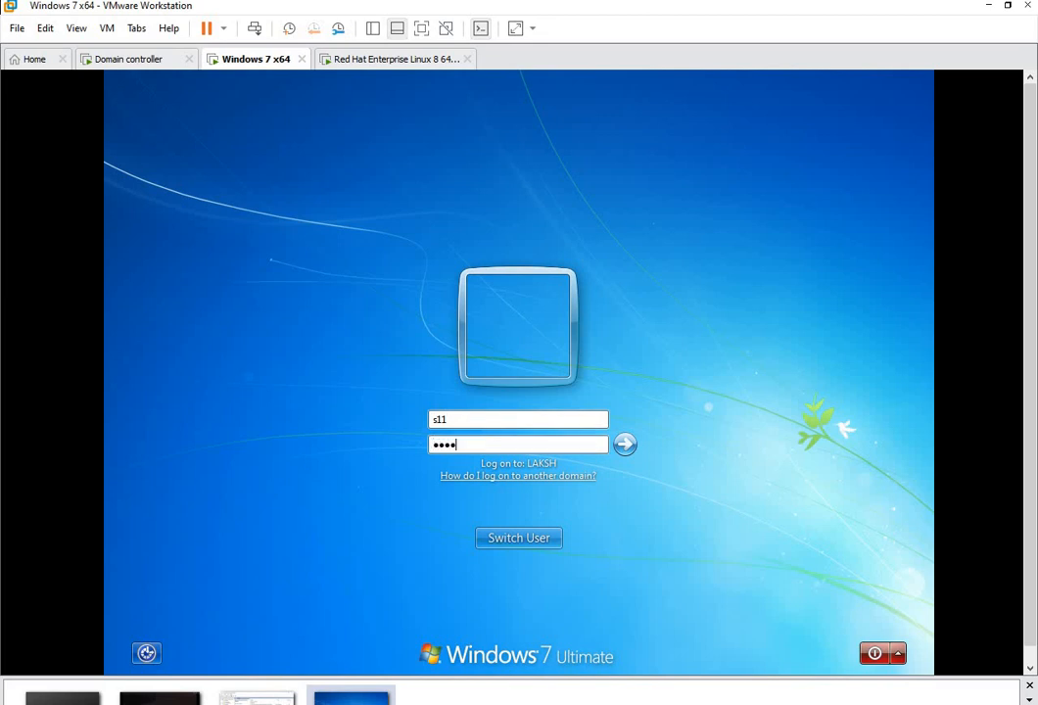
key(Return)
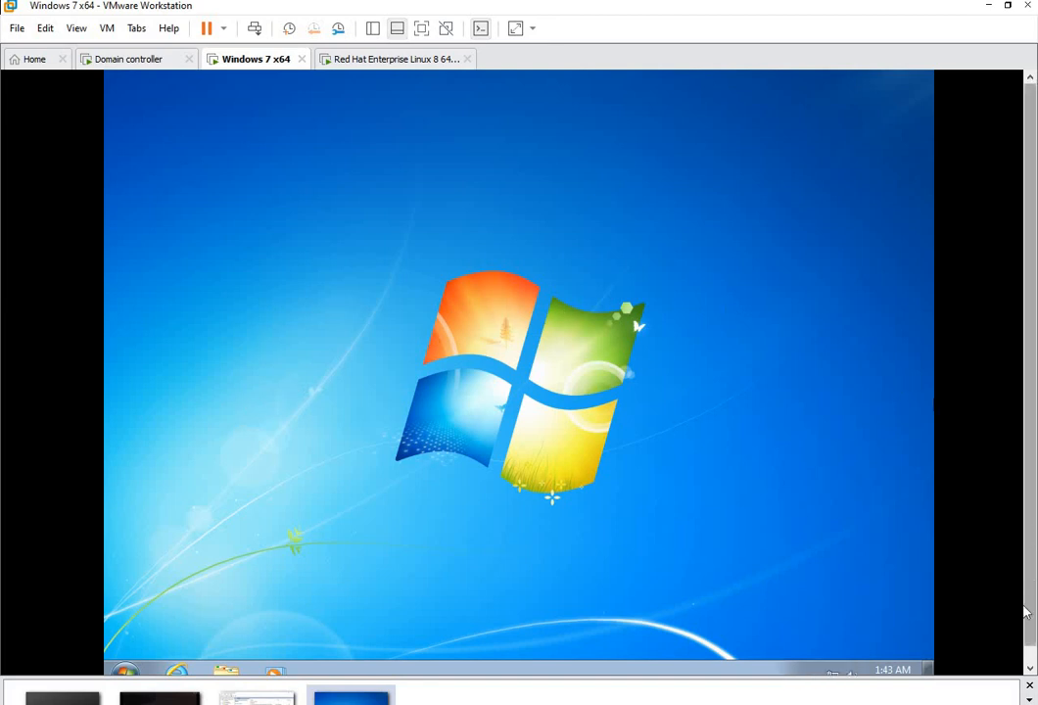
click(125, 670)
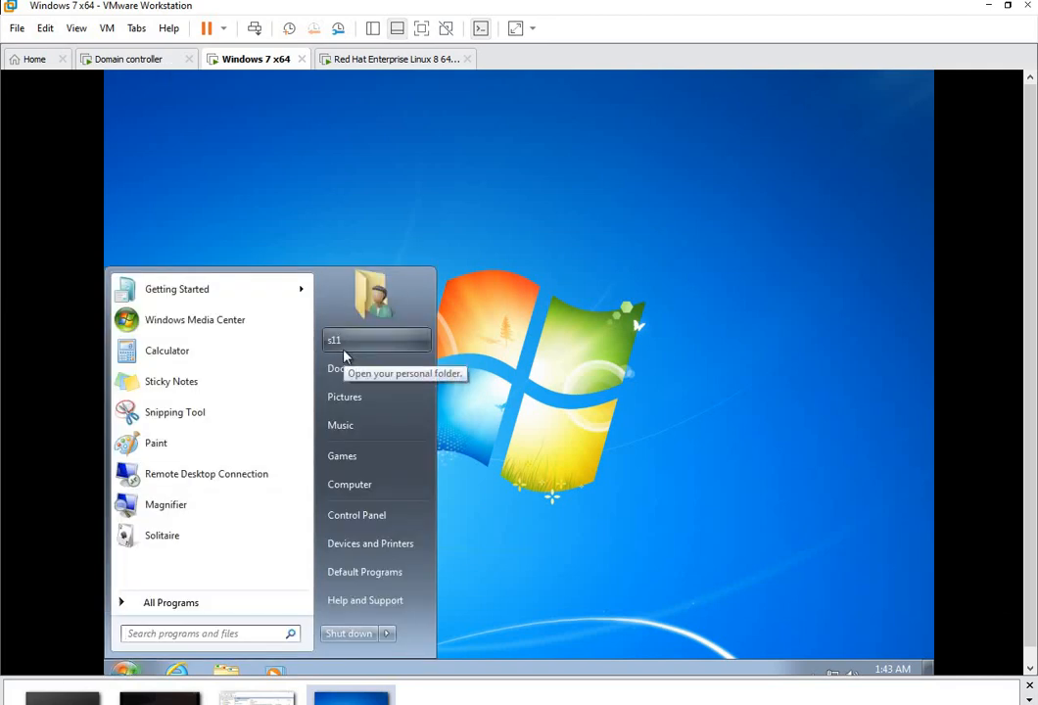
click(250, 266)
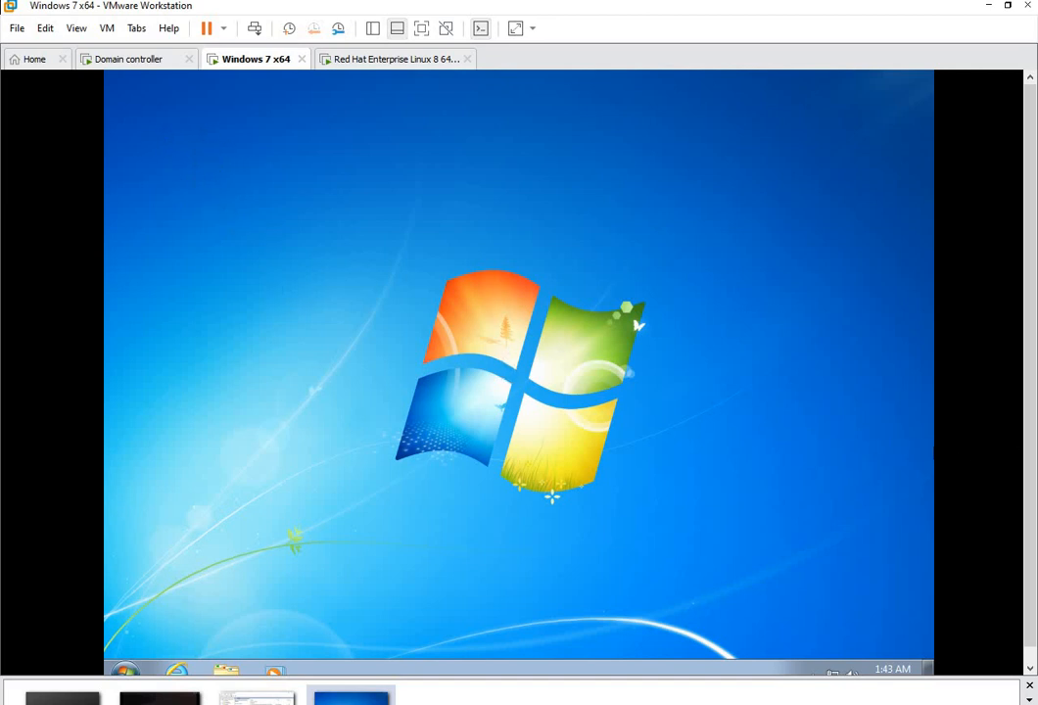
mouse_move(1032, 258)
mouse_down()
mouse_move(1024, 339)
mouse_move(1036, 257)
mouse_up()
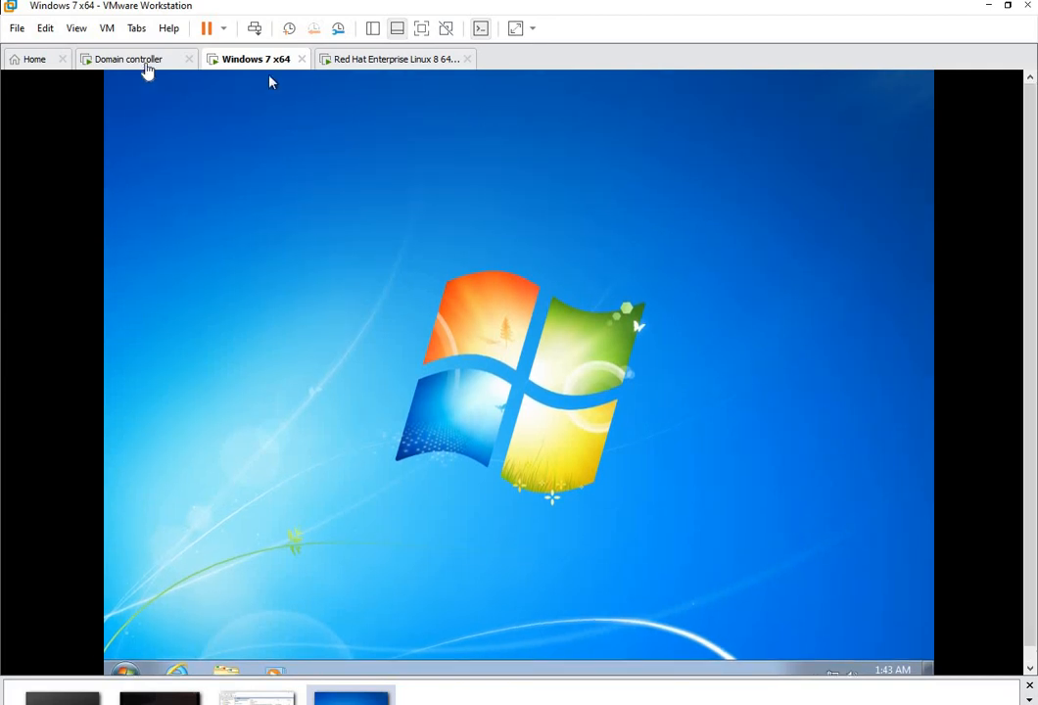
Step: Return to the domain controller and minimize the editor to view the GPO's scope
click(131, 61)
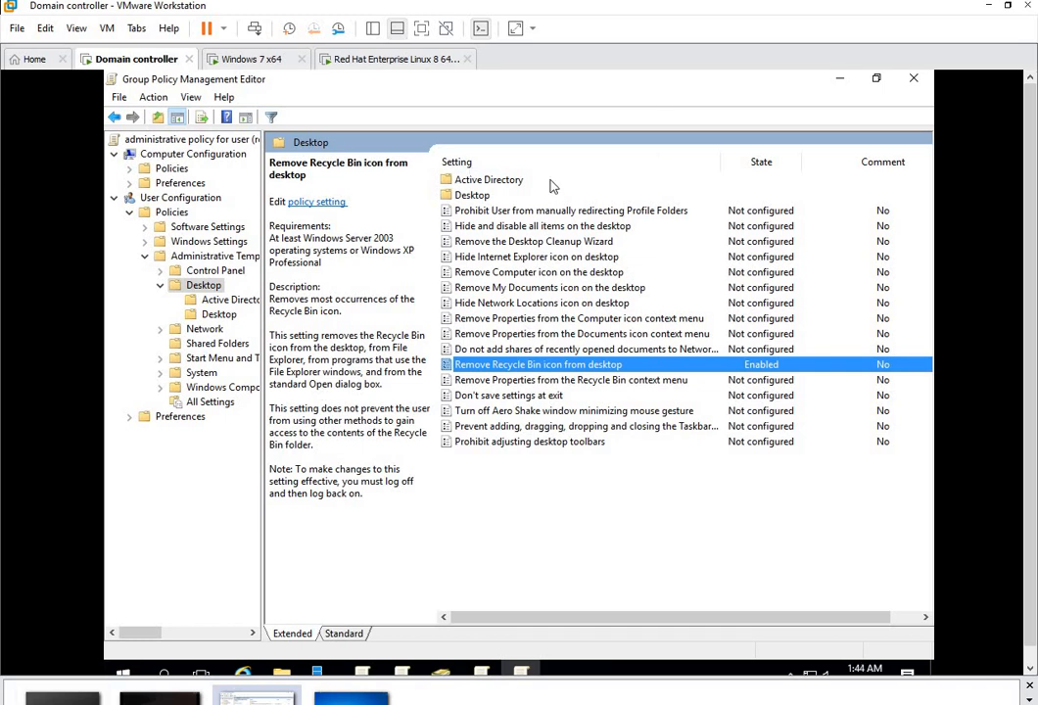
click(844, 82)
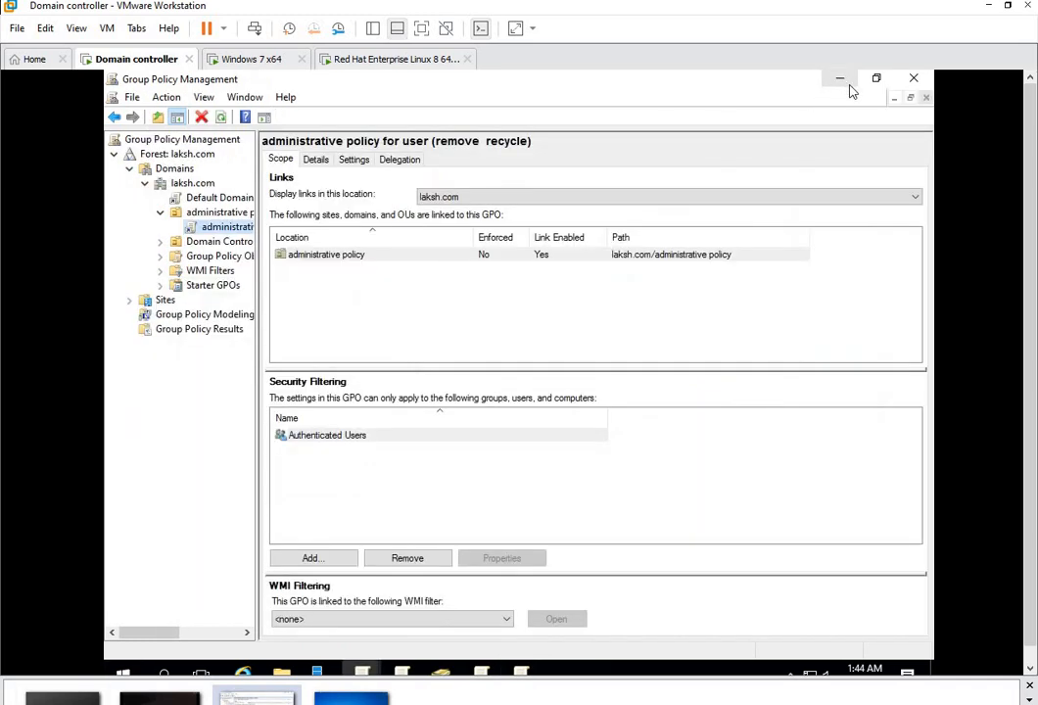